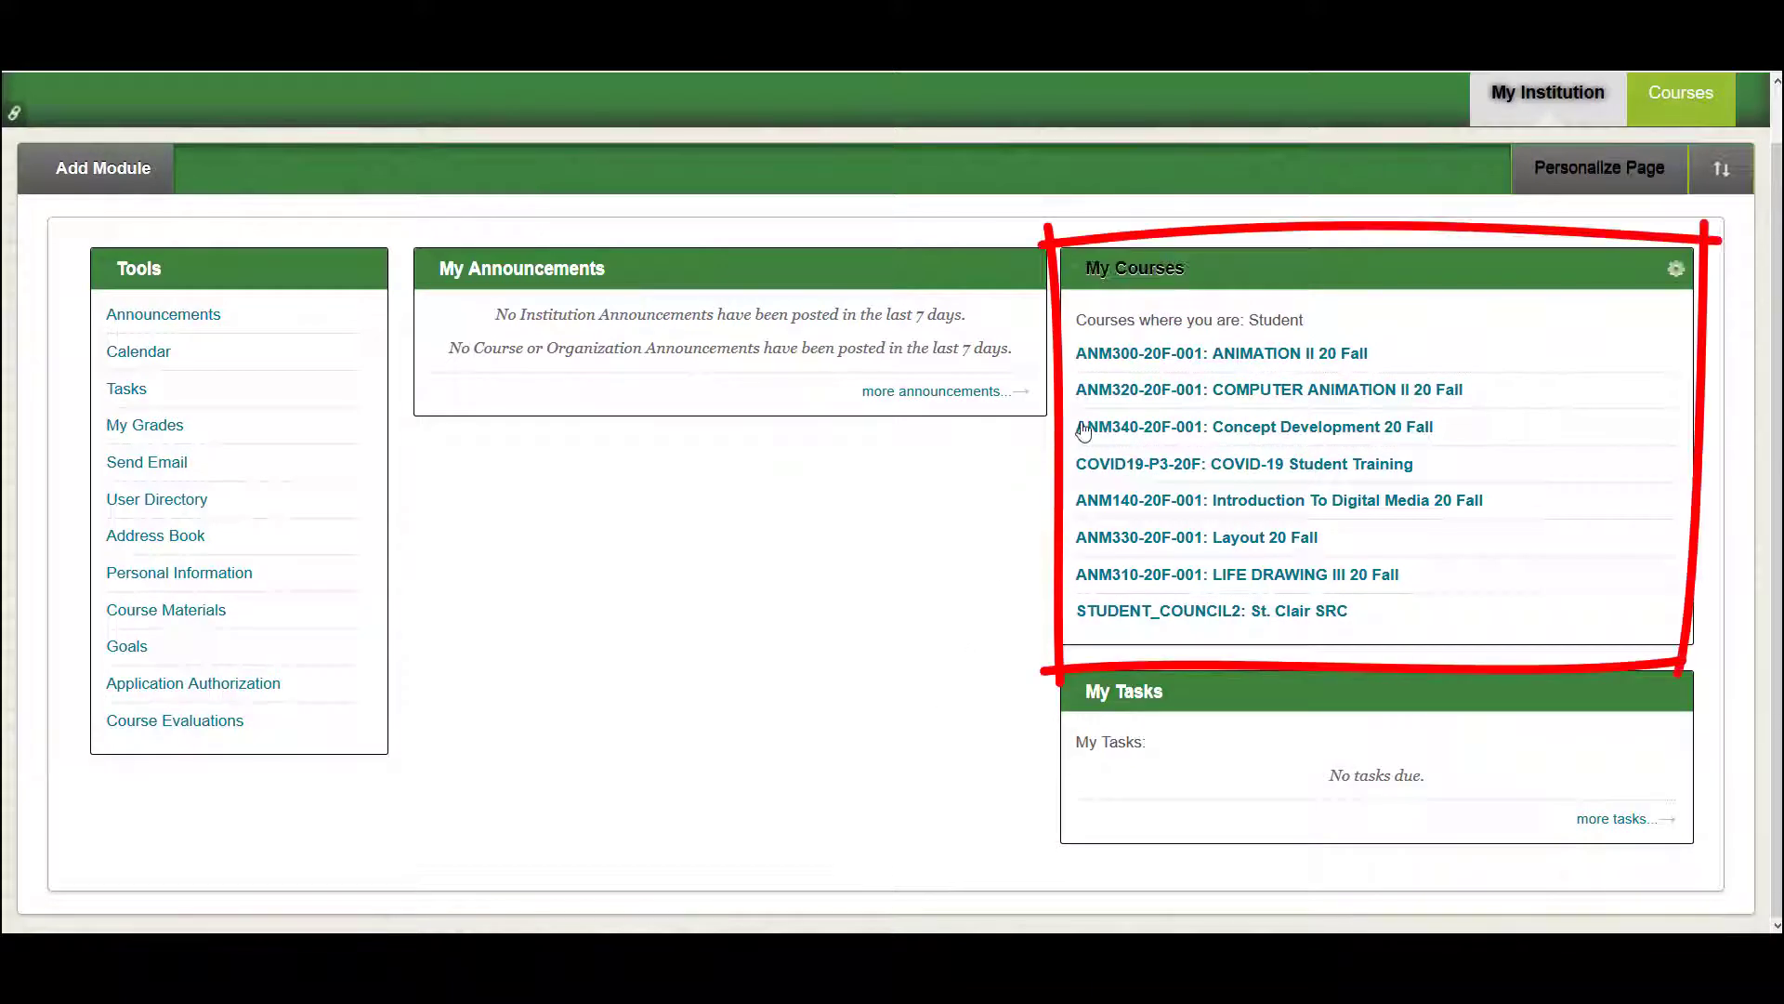
# Open the ANM330-20F-001: Layout 20 Fall course from My Courses
pyautogui.click(1109, 539)
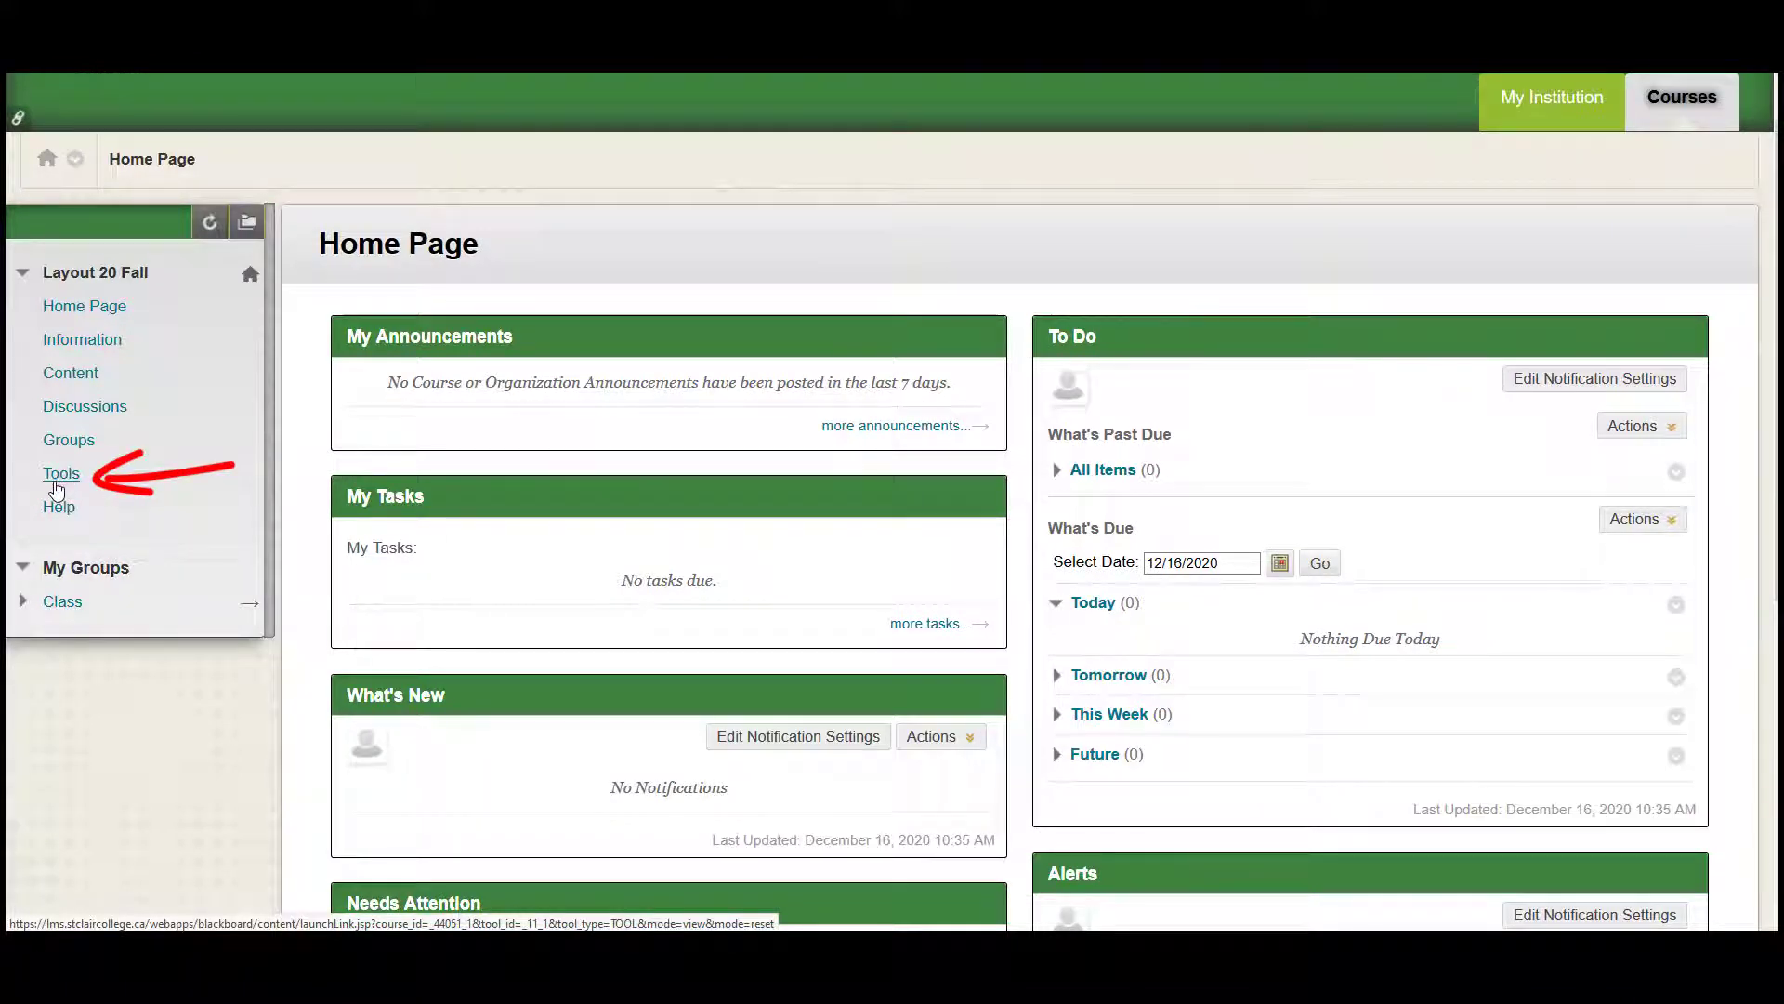
# Open Blackboard Collaborate Ultra from the course Tools menu to view its sessions
pyautogui.click(57, 485)
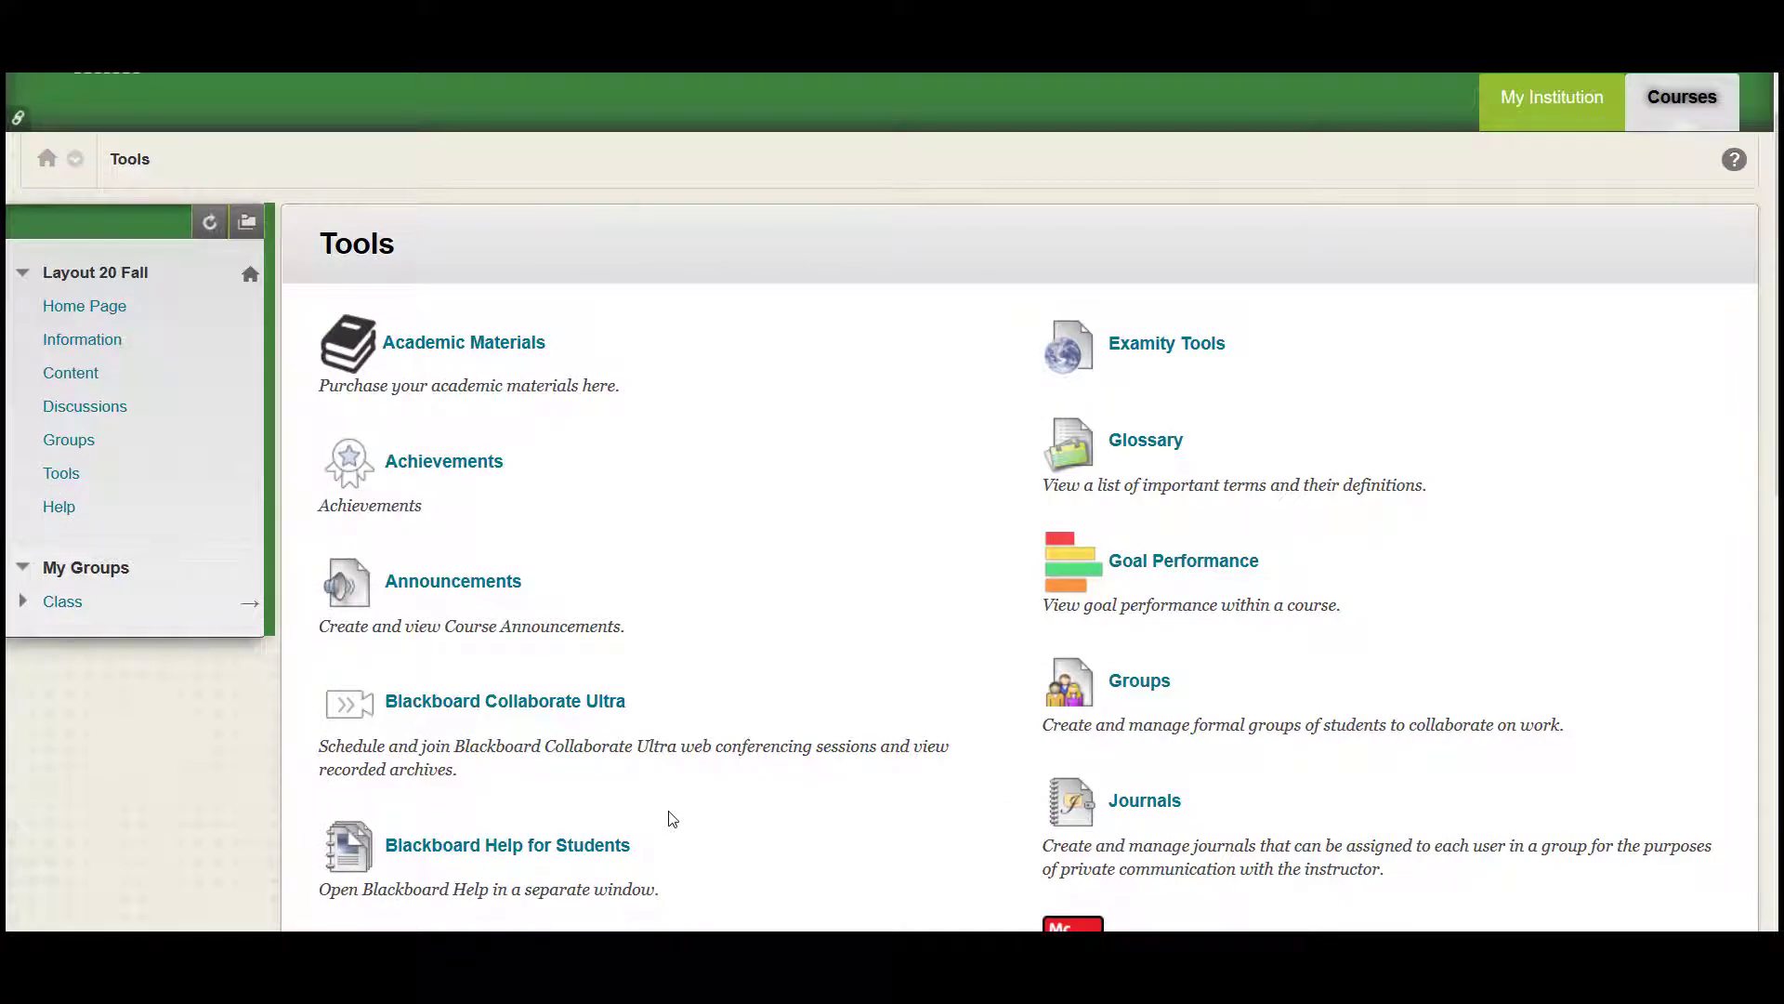
pyautogui.click(587, 711)
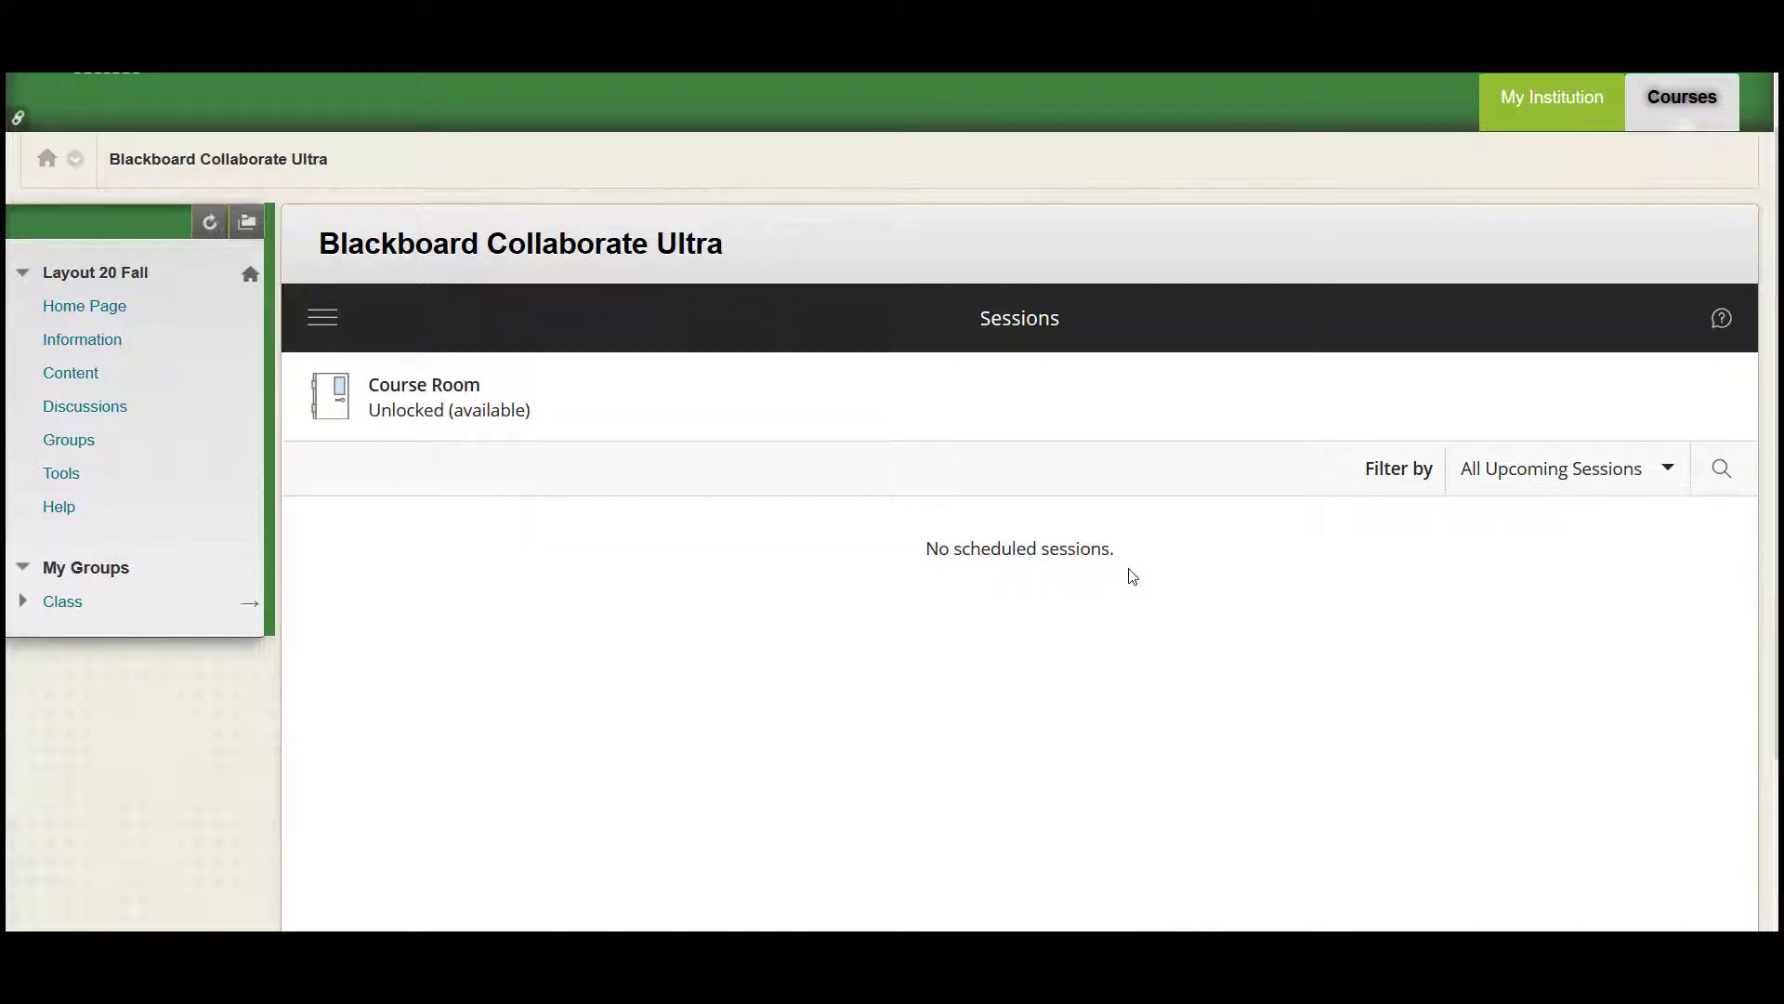
pyautogui.scroll(1, 1132, 576)
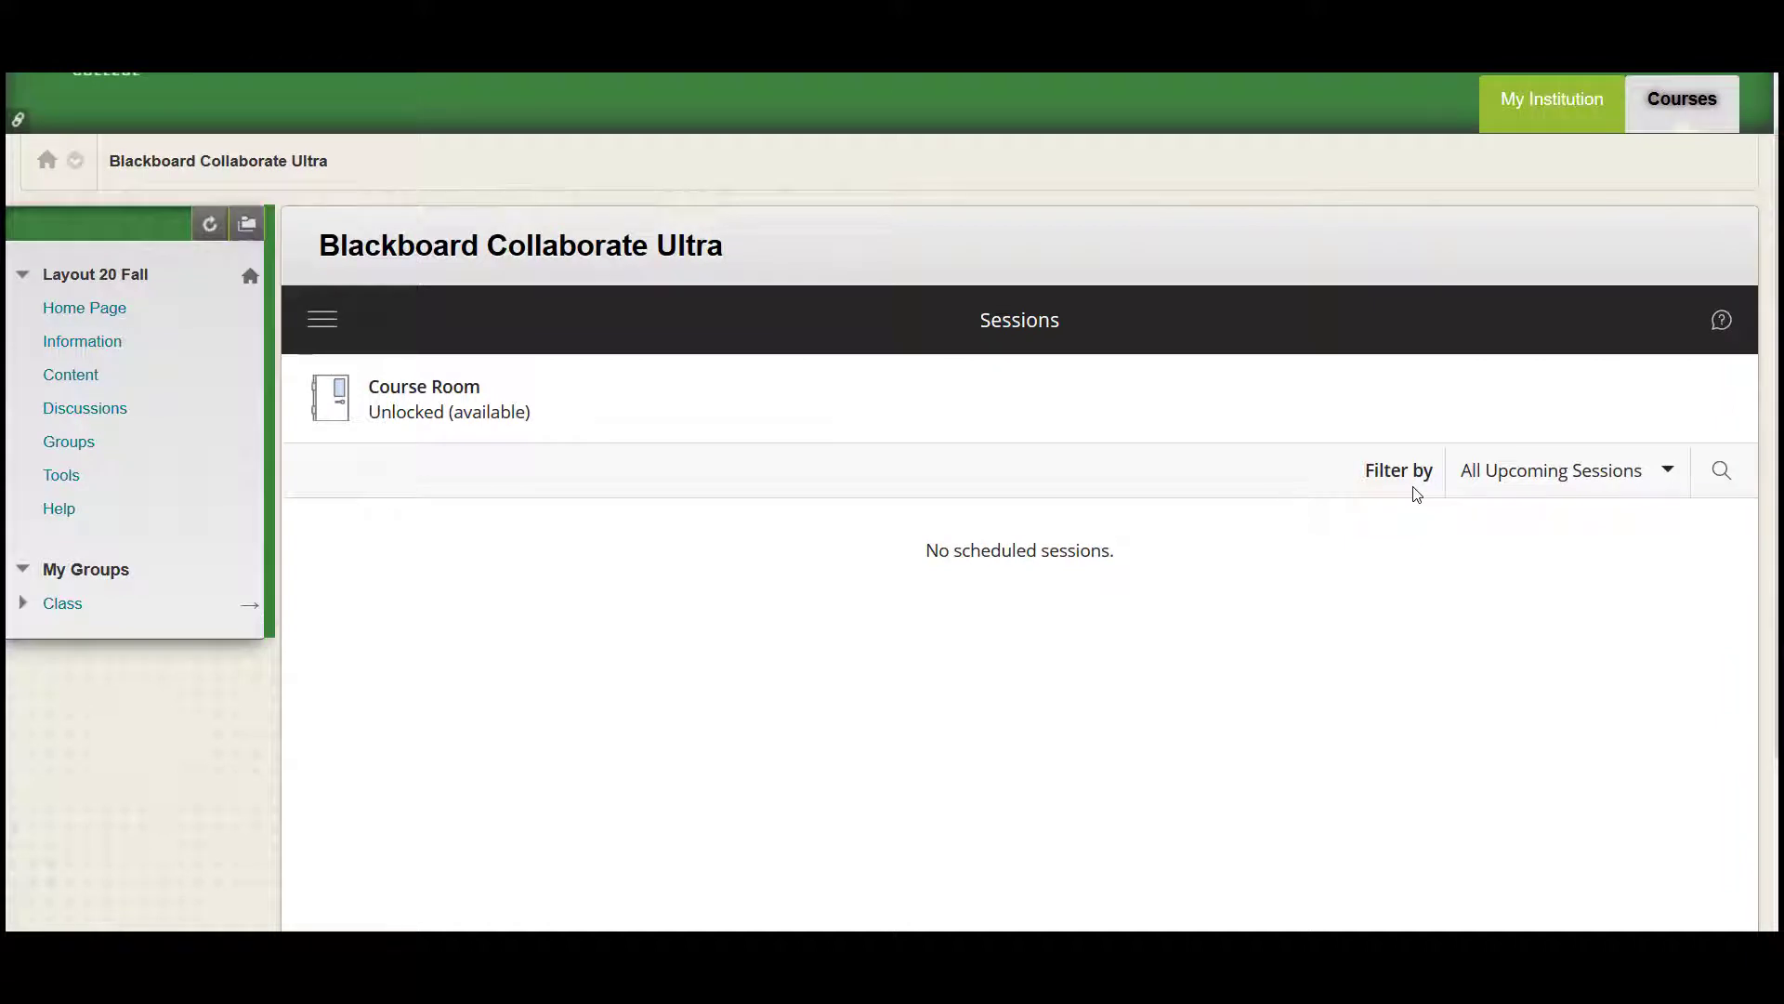
# Change the Collaborate session filter to All Previous Sessions
pyautogui.click(1670, 474)
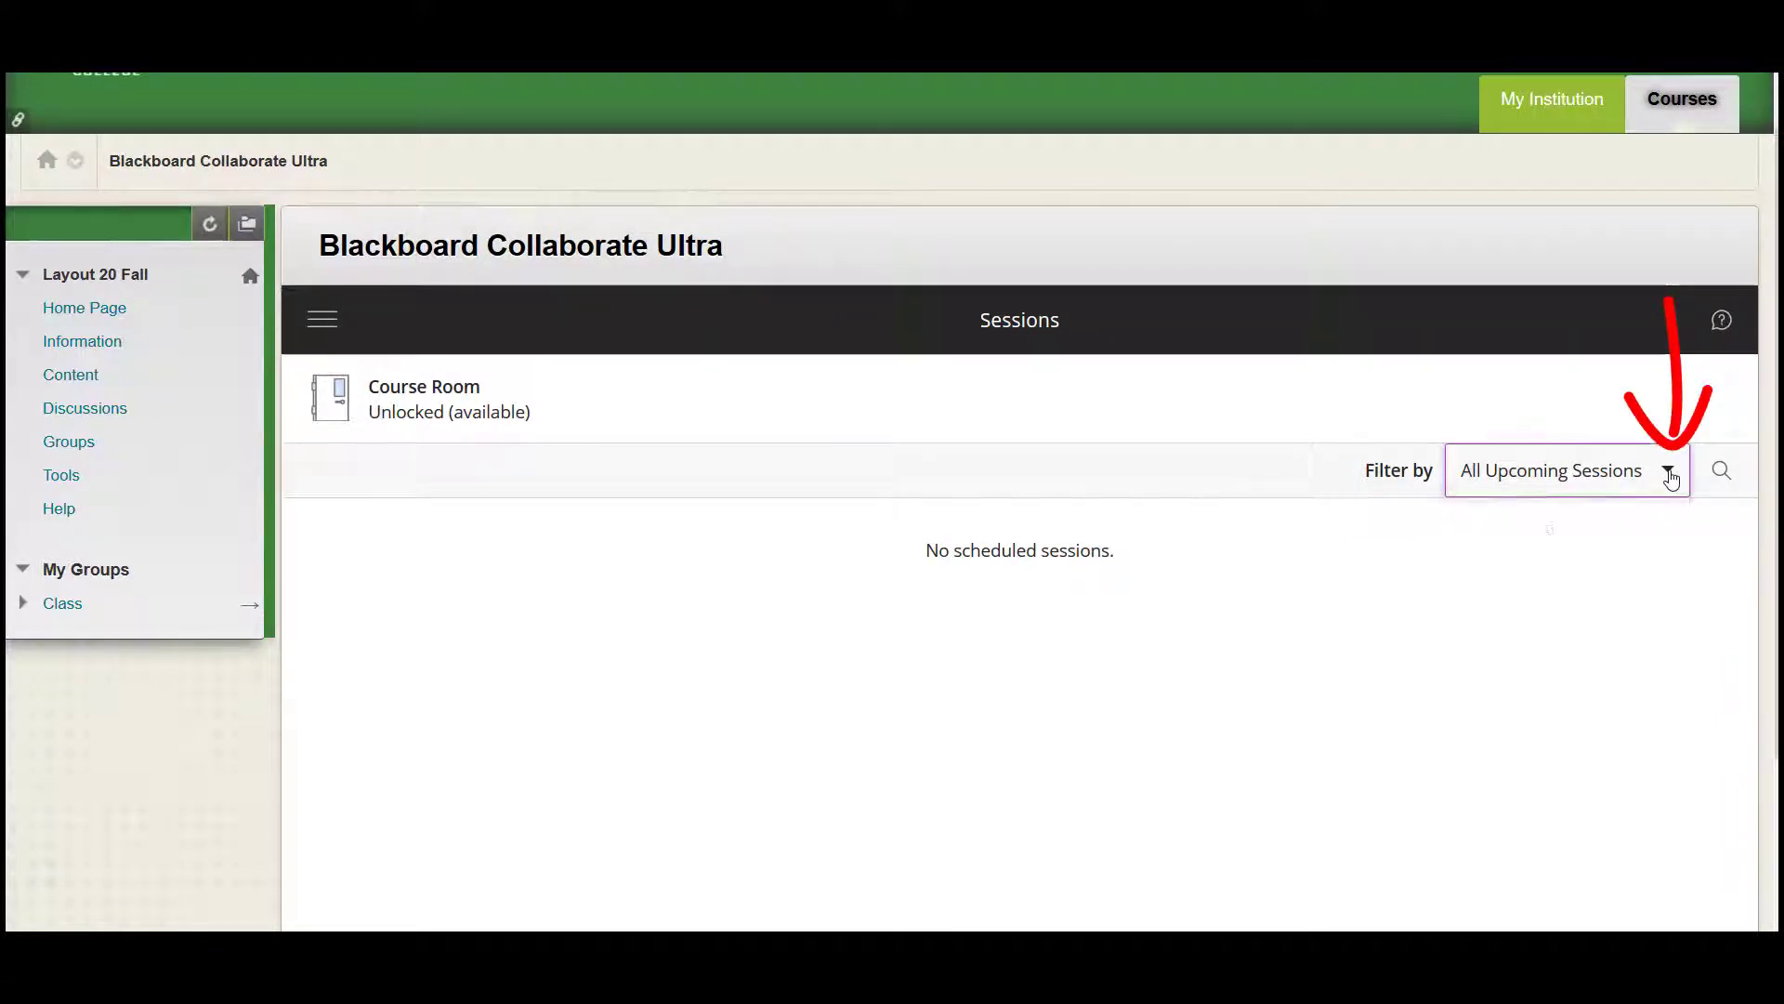
pyautogui.click(1557, 543)
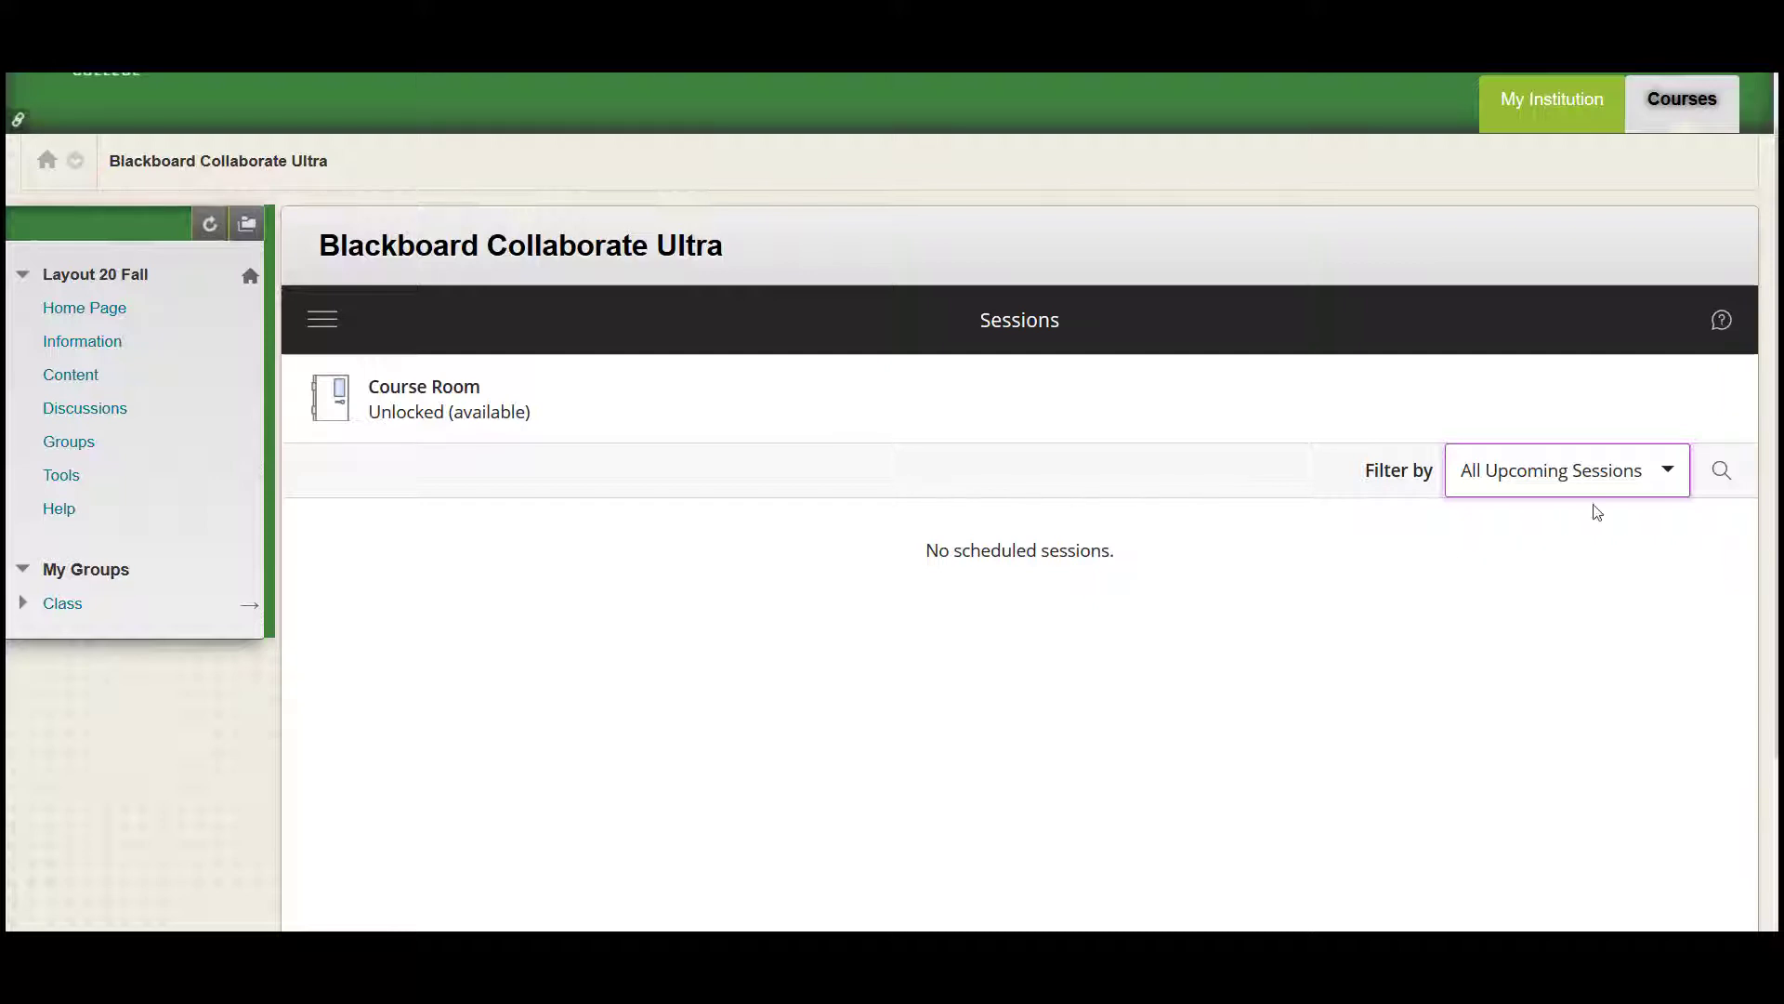
pyautogui.click(1672, 475)
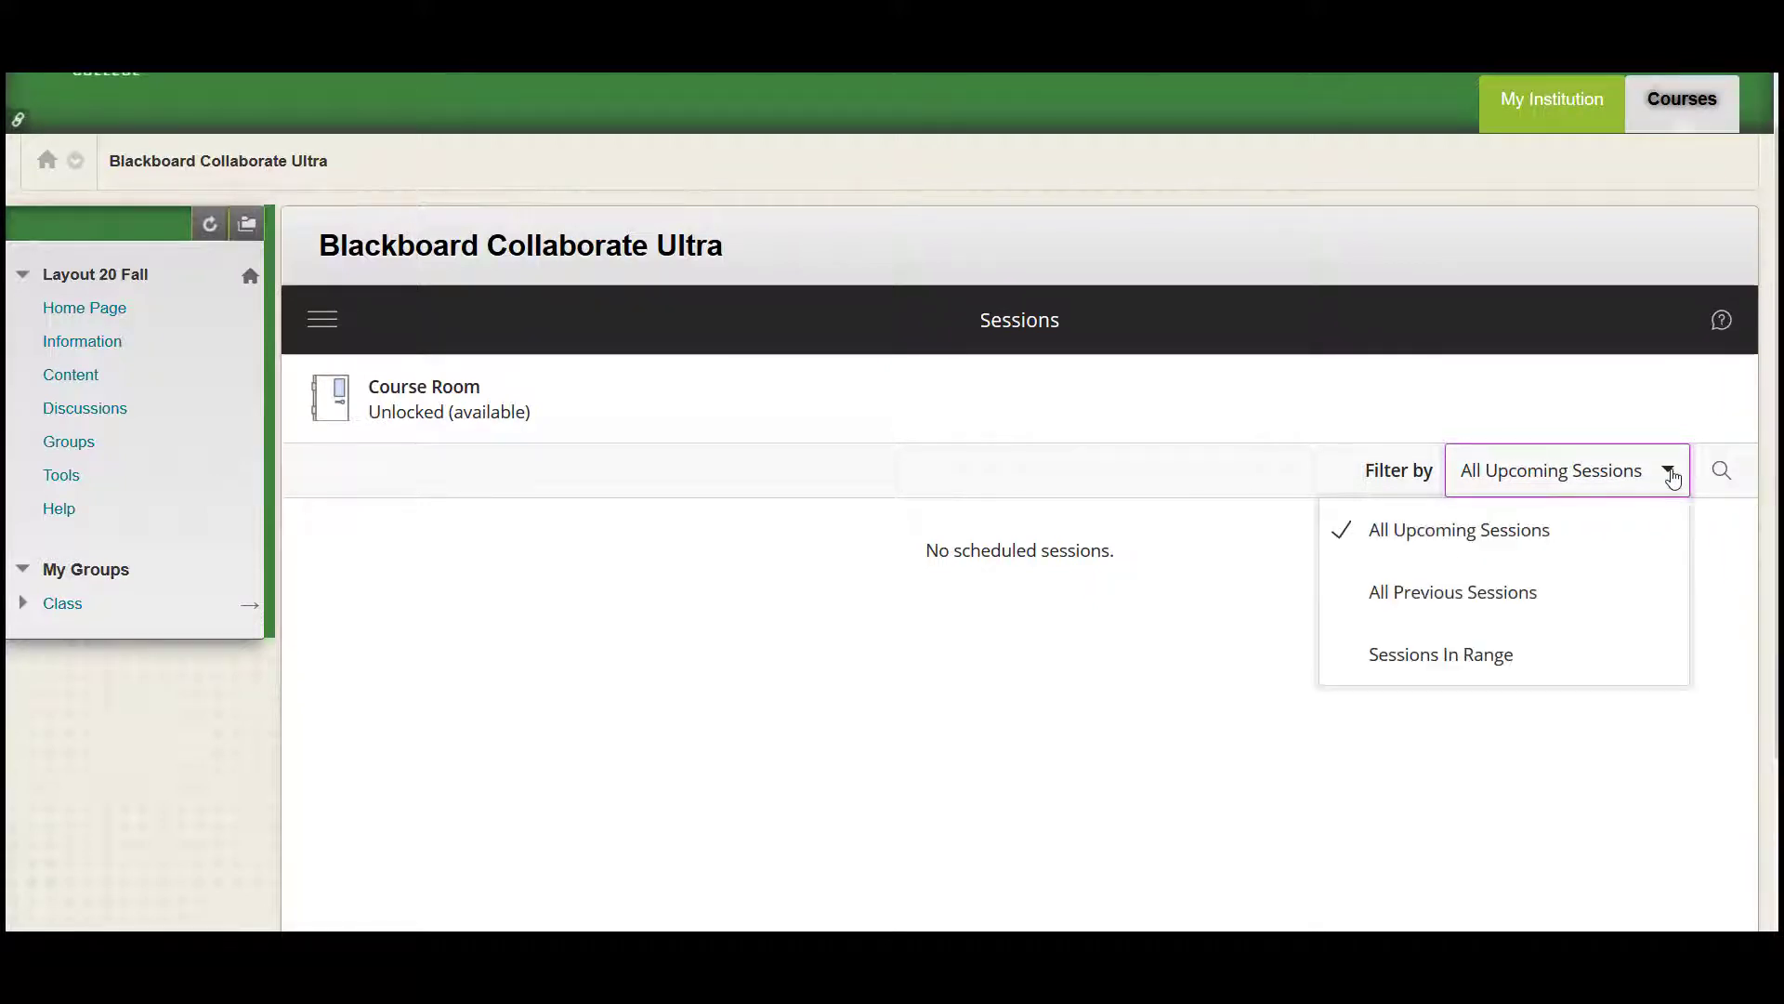
pyautogui.click(1548, 597)
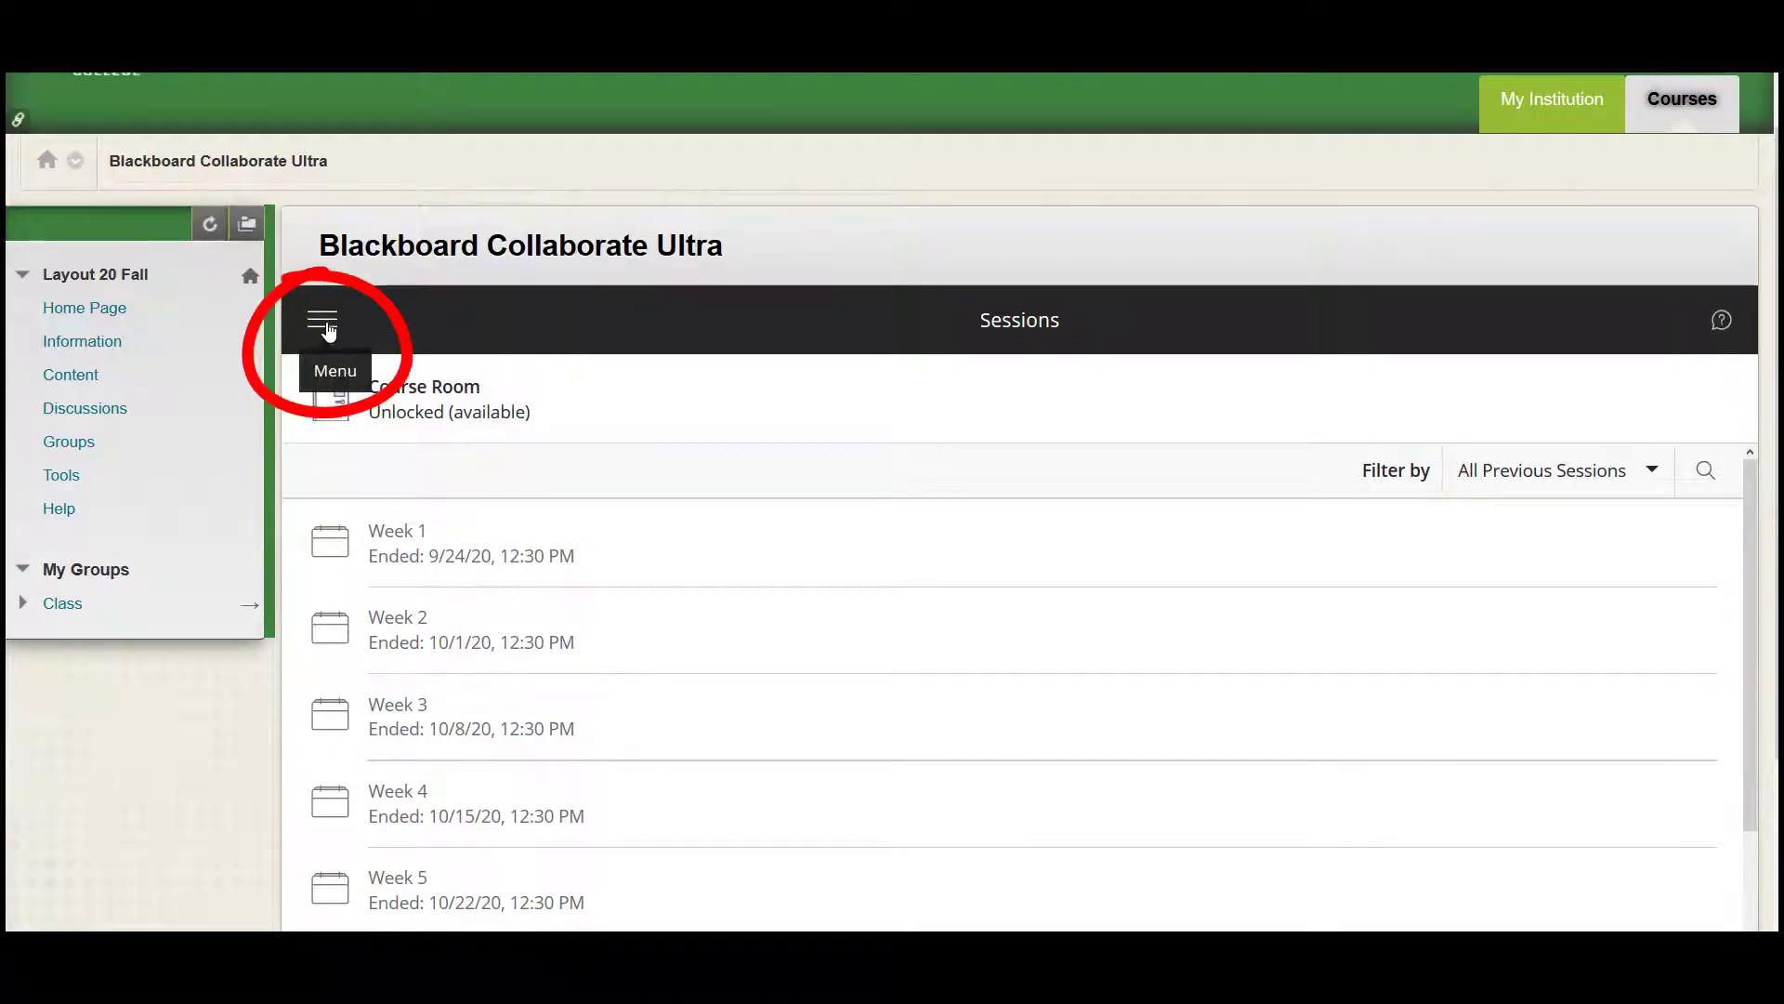
# Switch Collaborate to Recordings and filter by Recordings In A Range
pyautogui.click(324, 326)
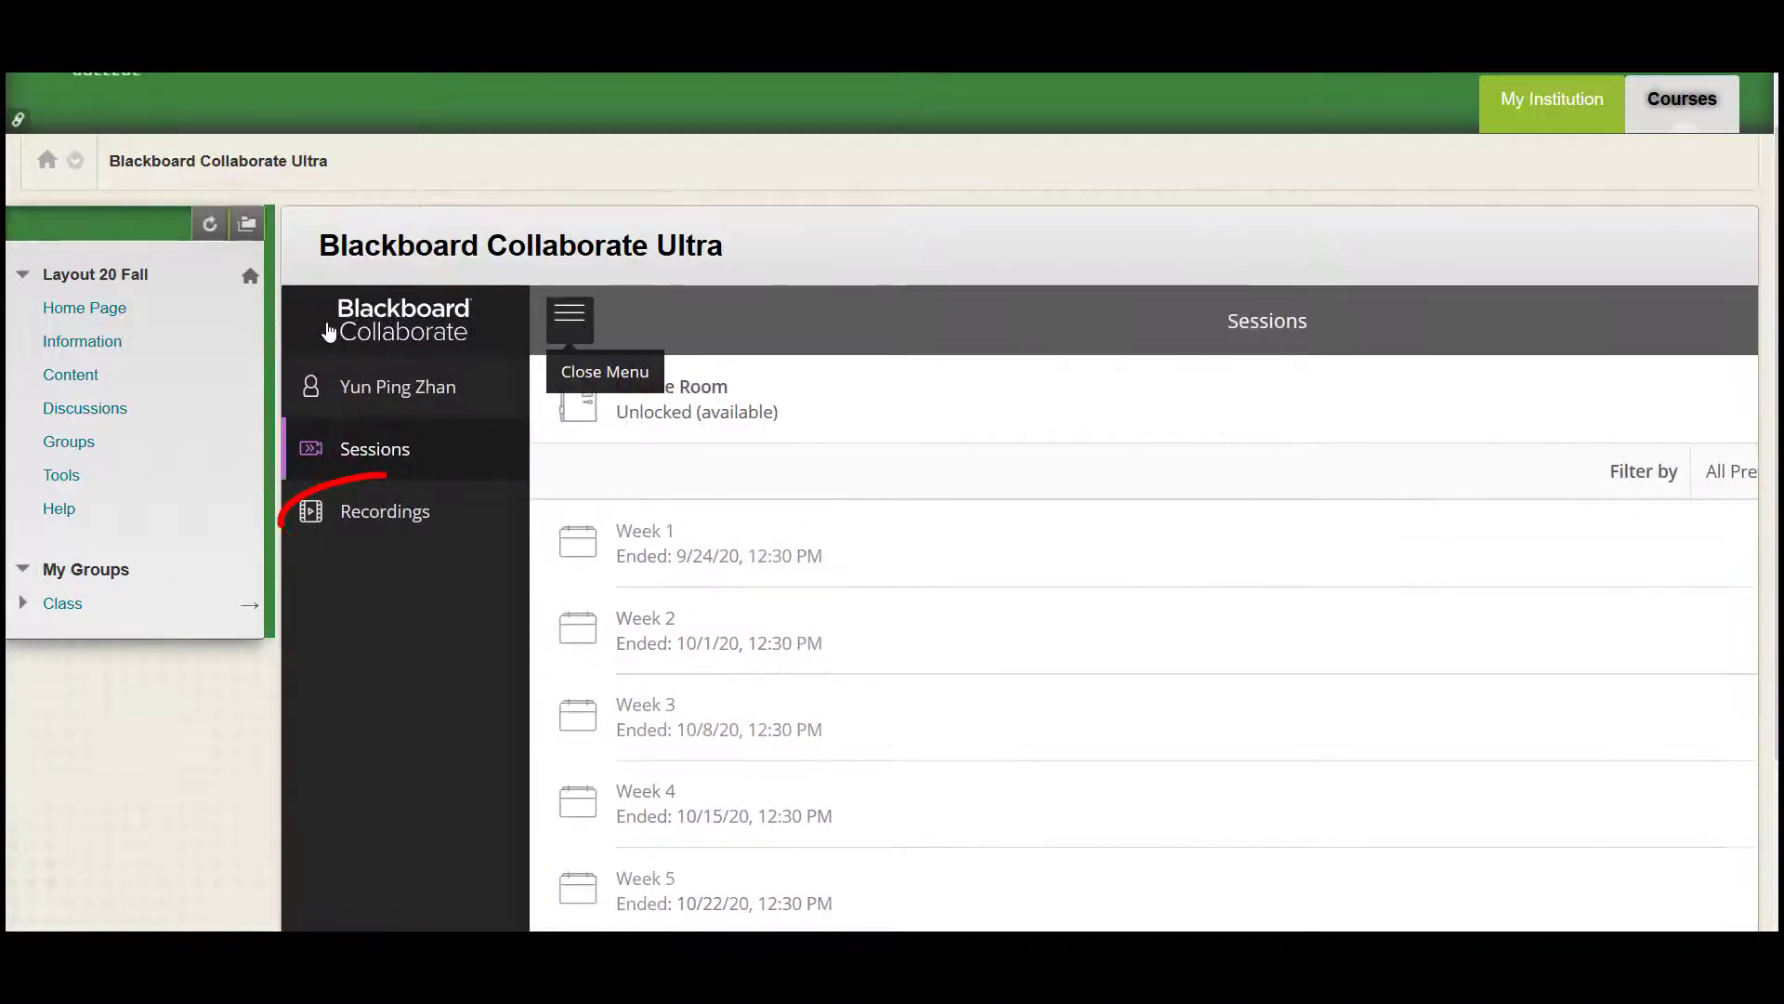
pyautogui.click(374, 518)
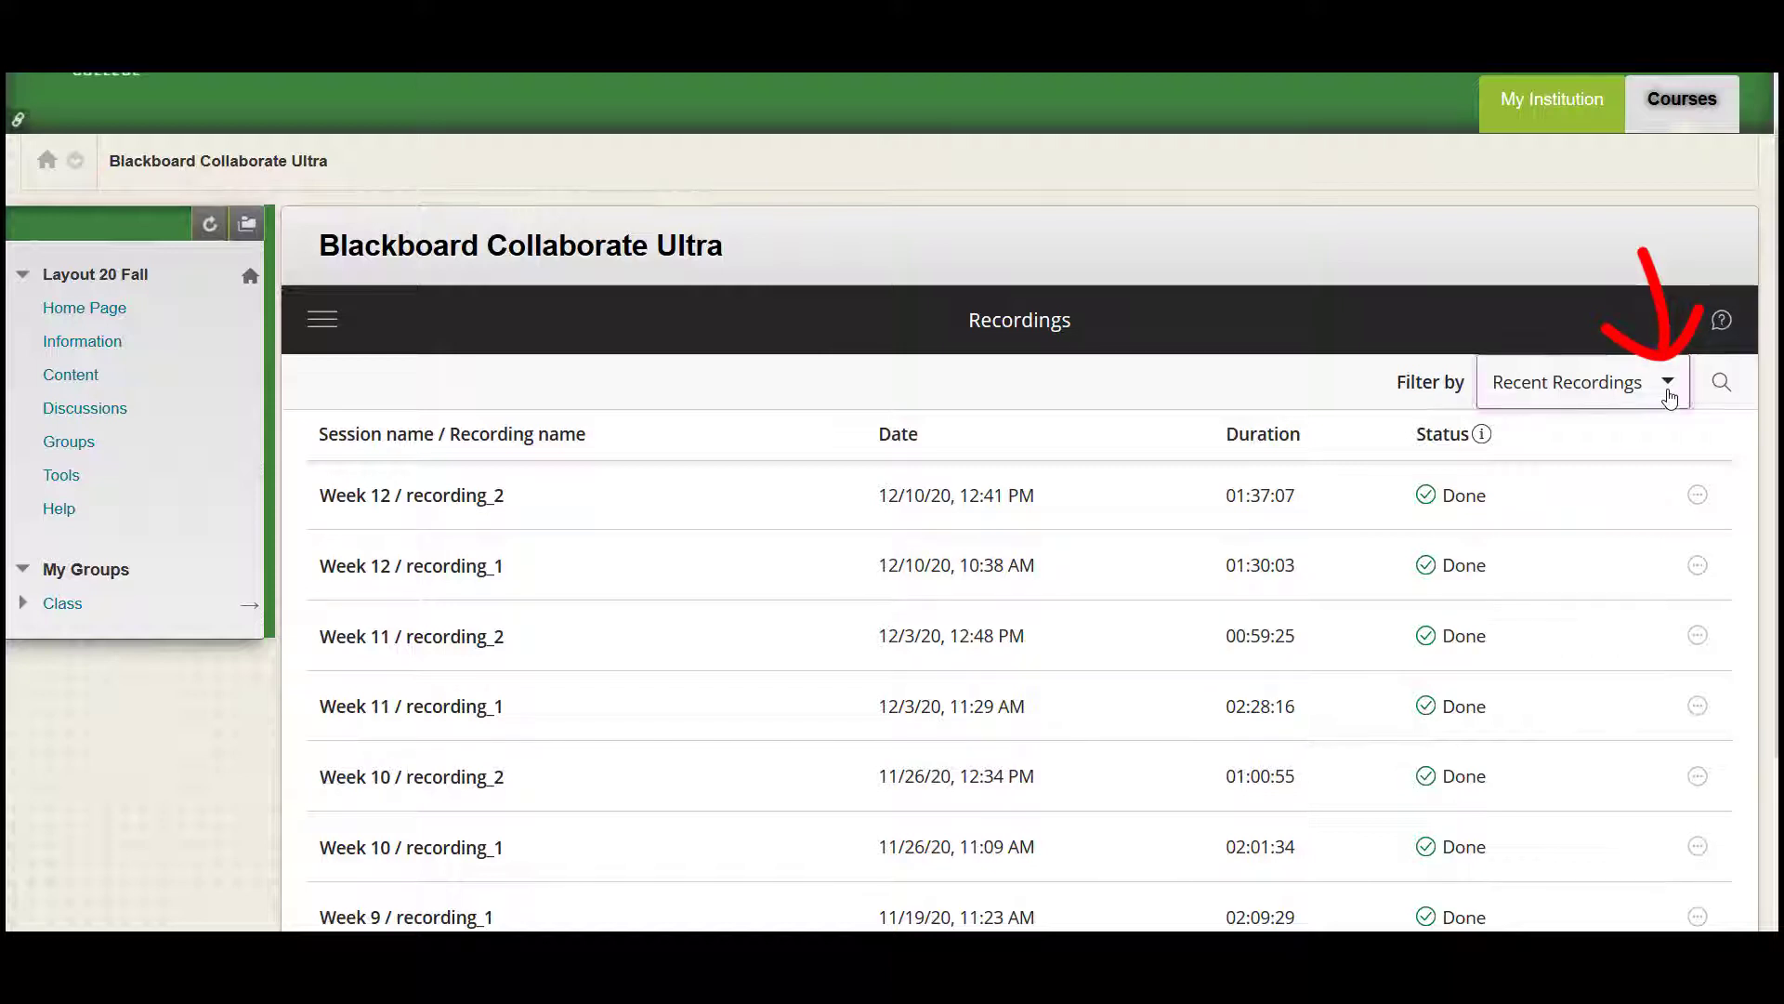
pyautogui.click(1669, 390)
pyautogui.click(1561, 522)
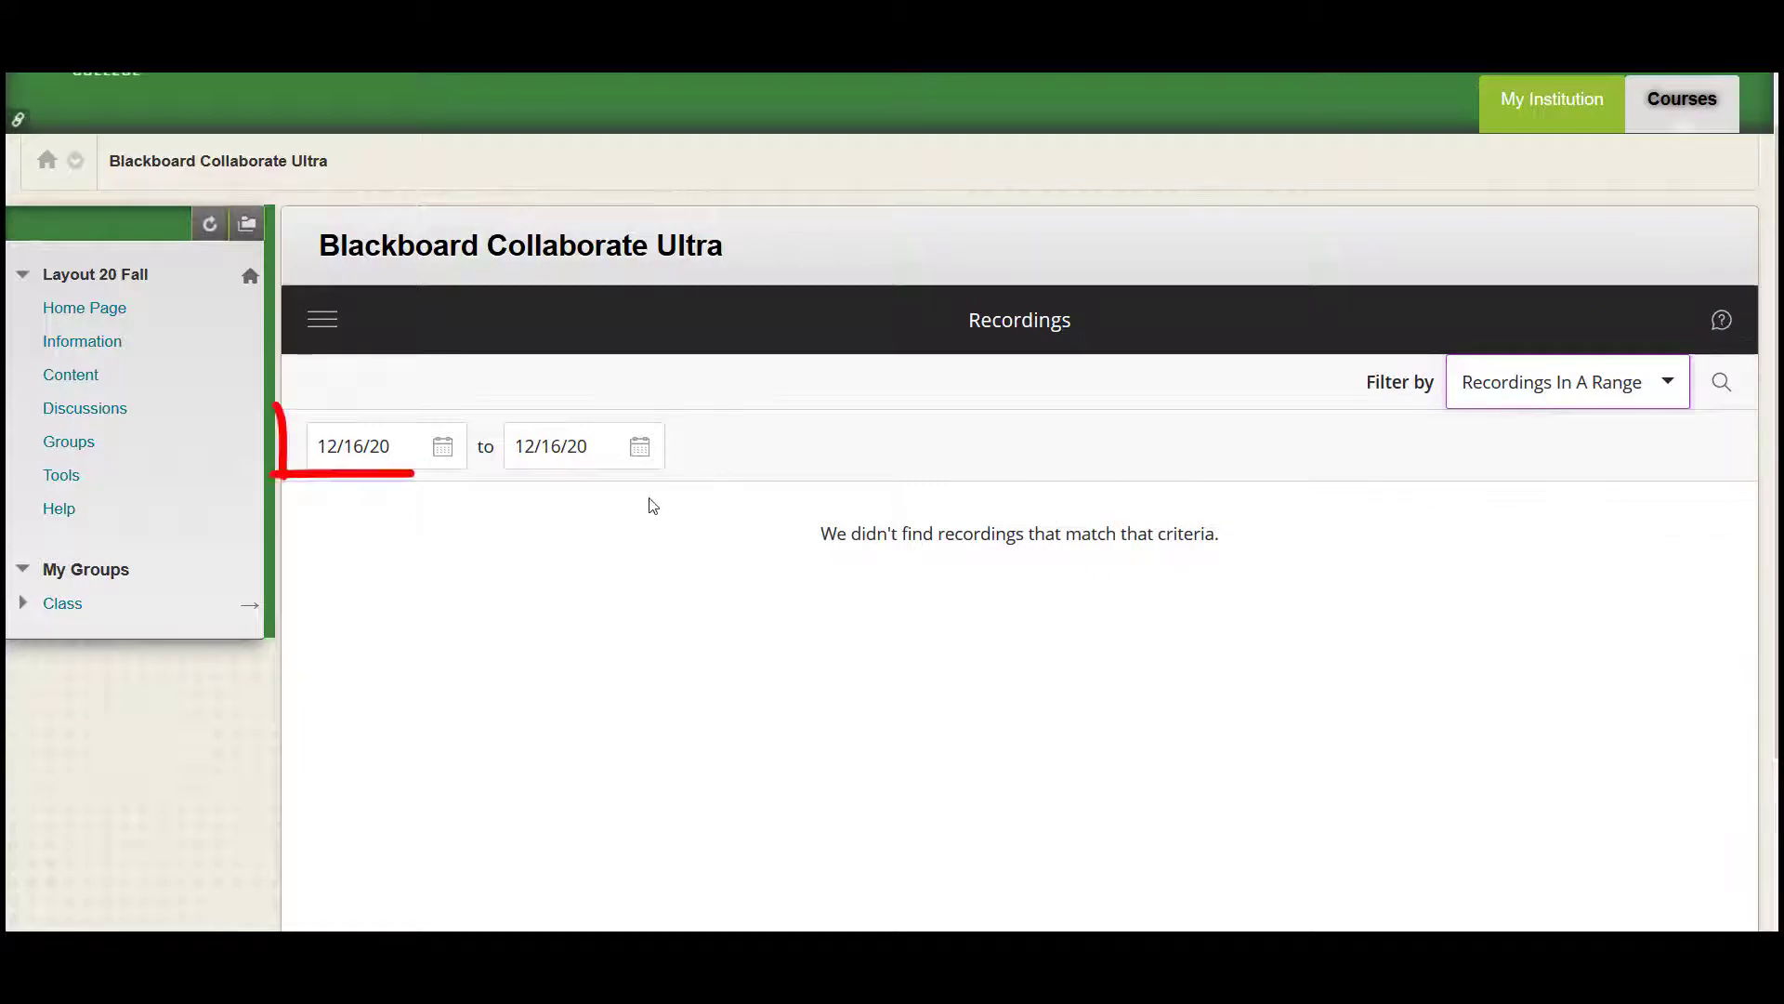
# Set the recording range start date to 10/19/20 in the calendar
pyautogui.click(439, 453)
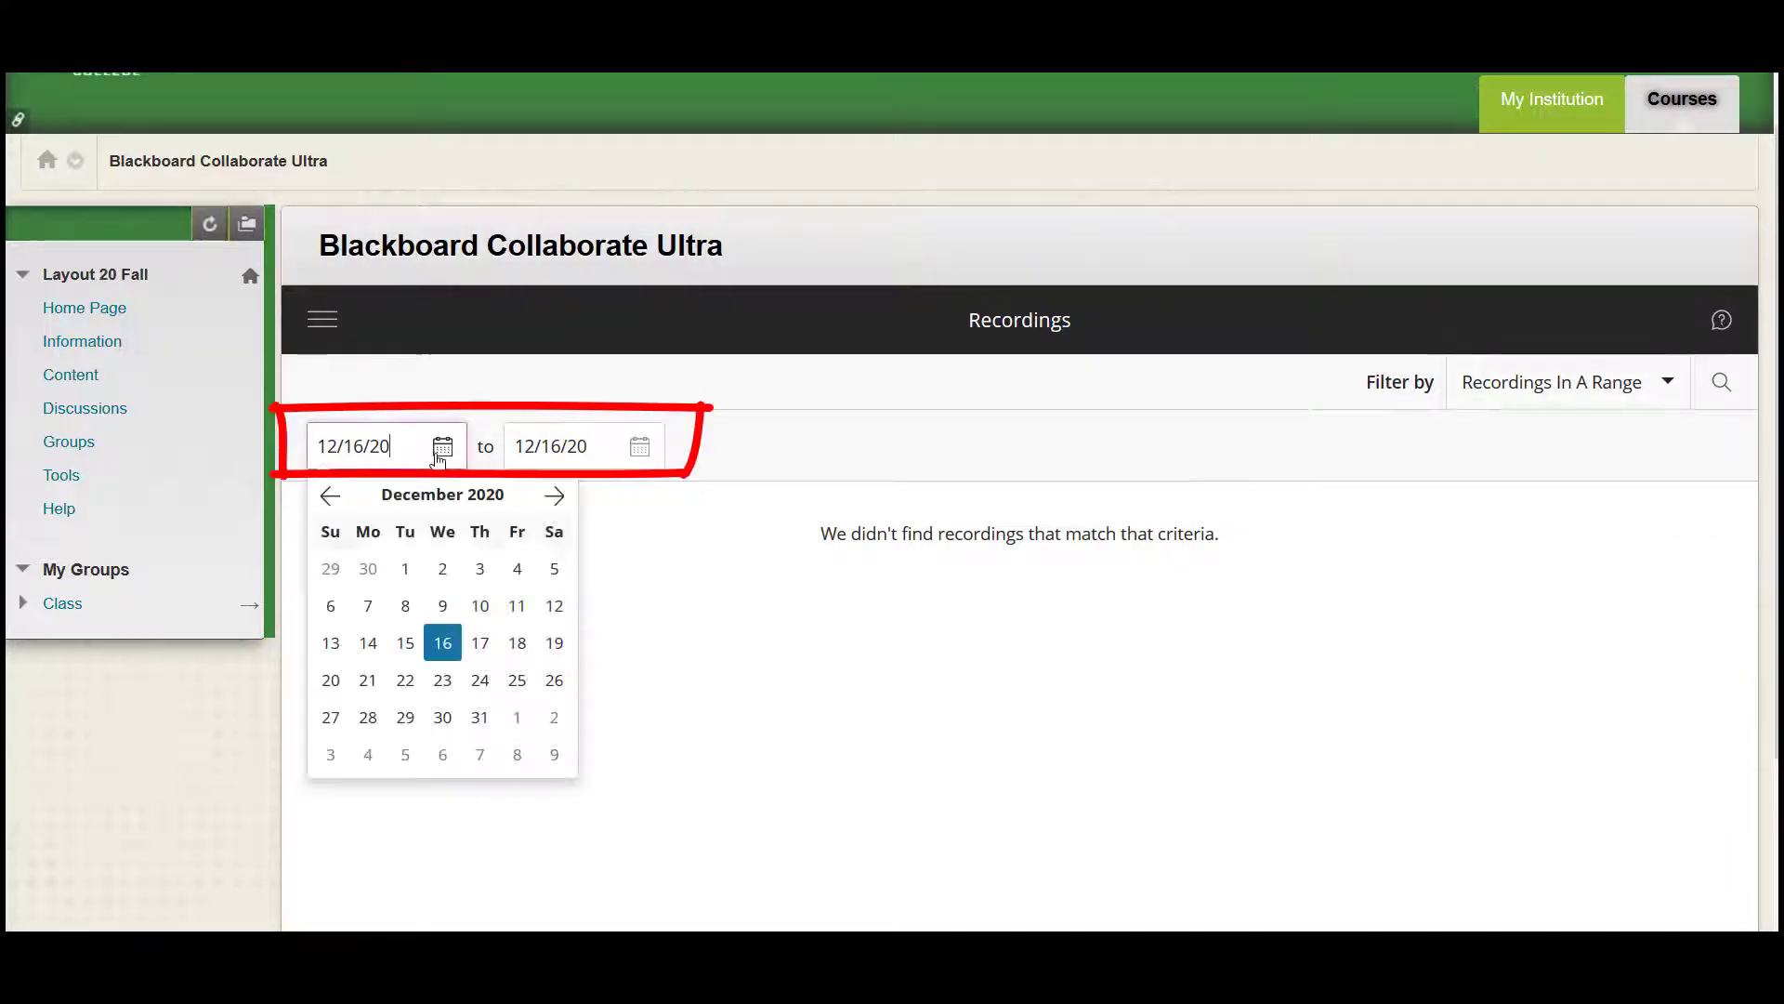
pyautogui.click(331, 497)
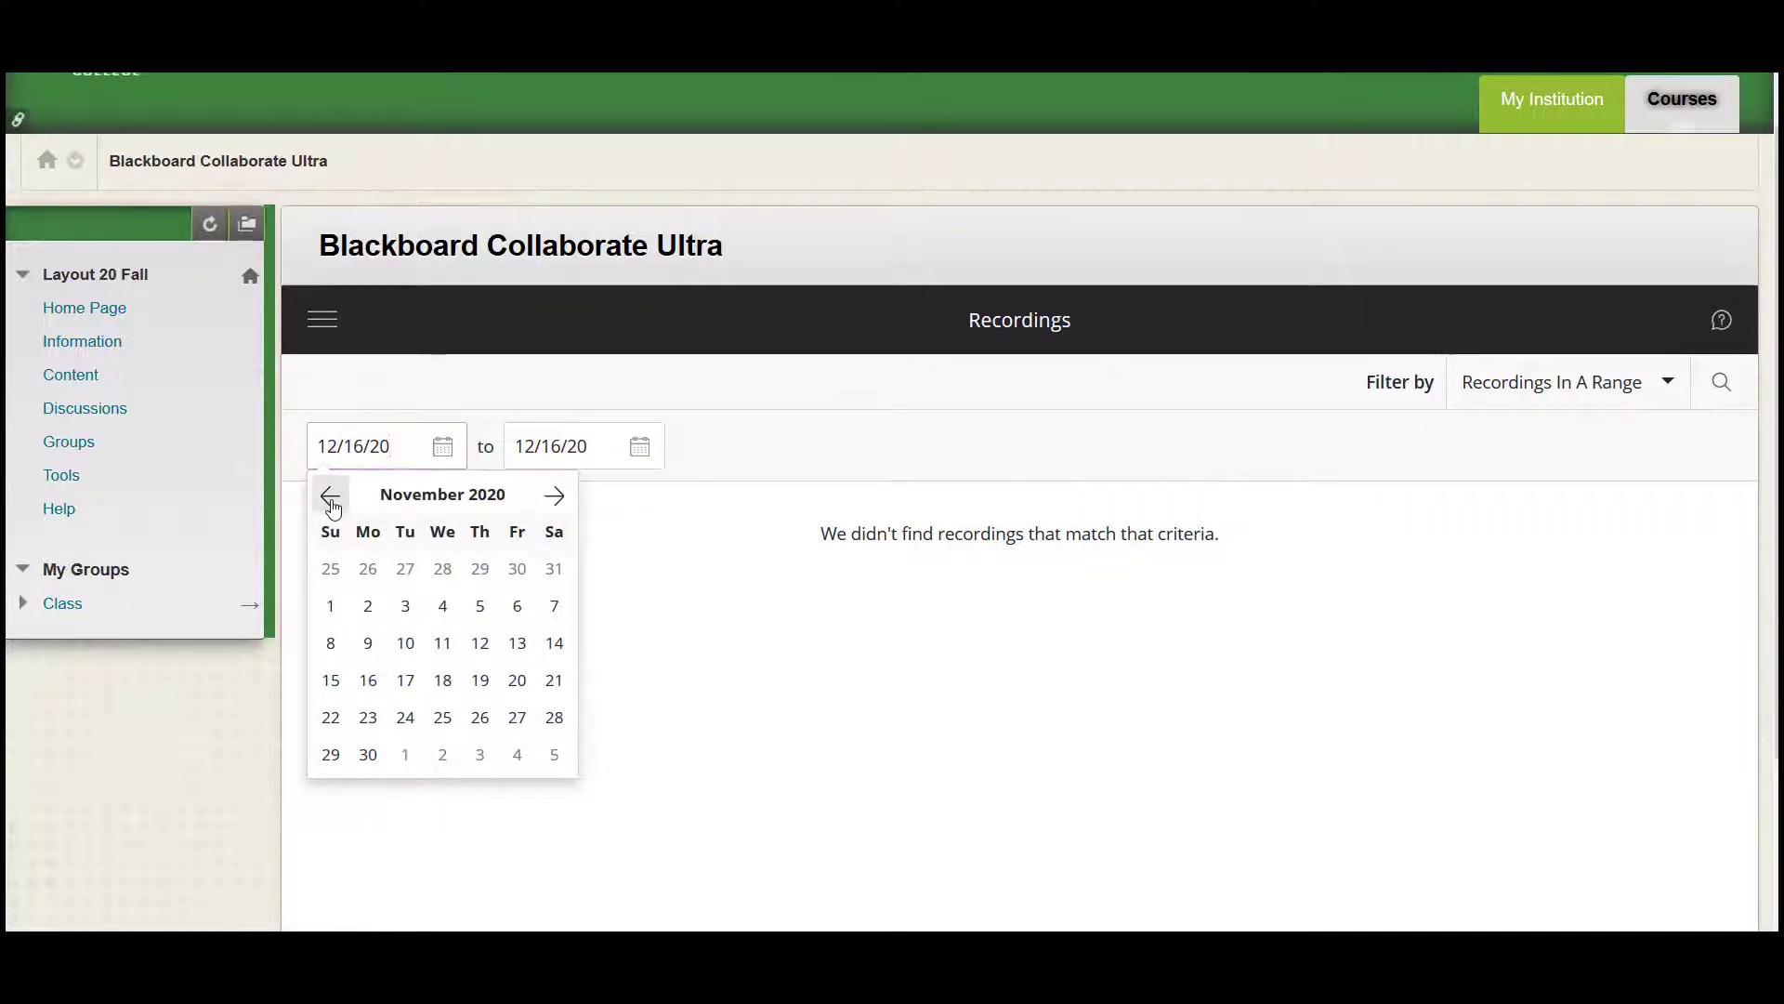
pyautogui.click(331, 497)
pyautogui.click(369, 680)
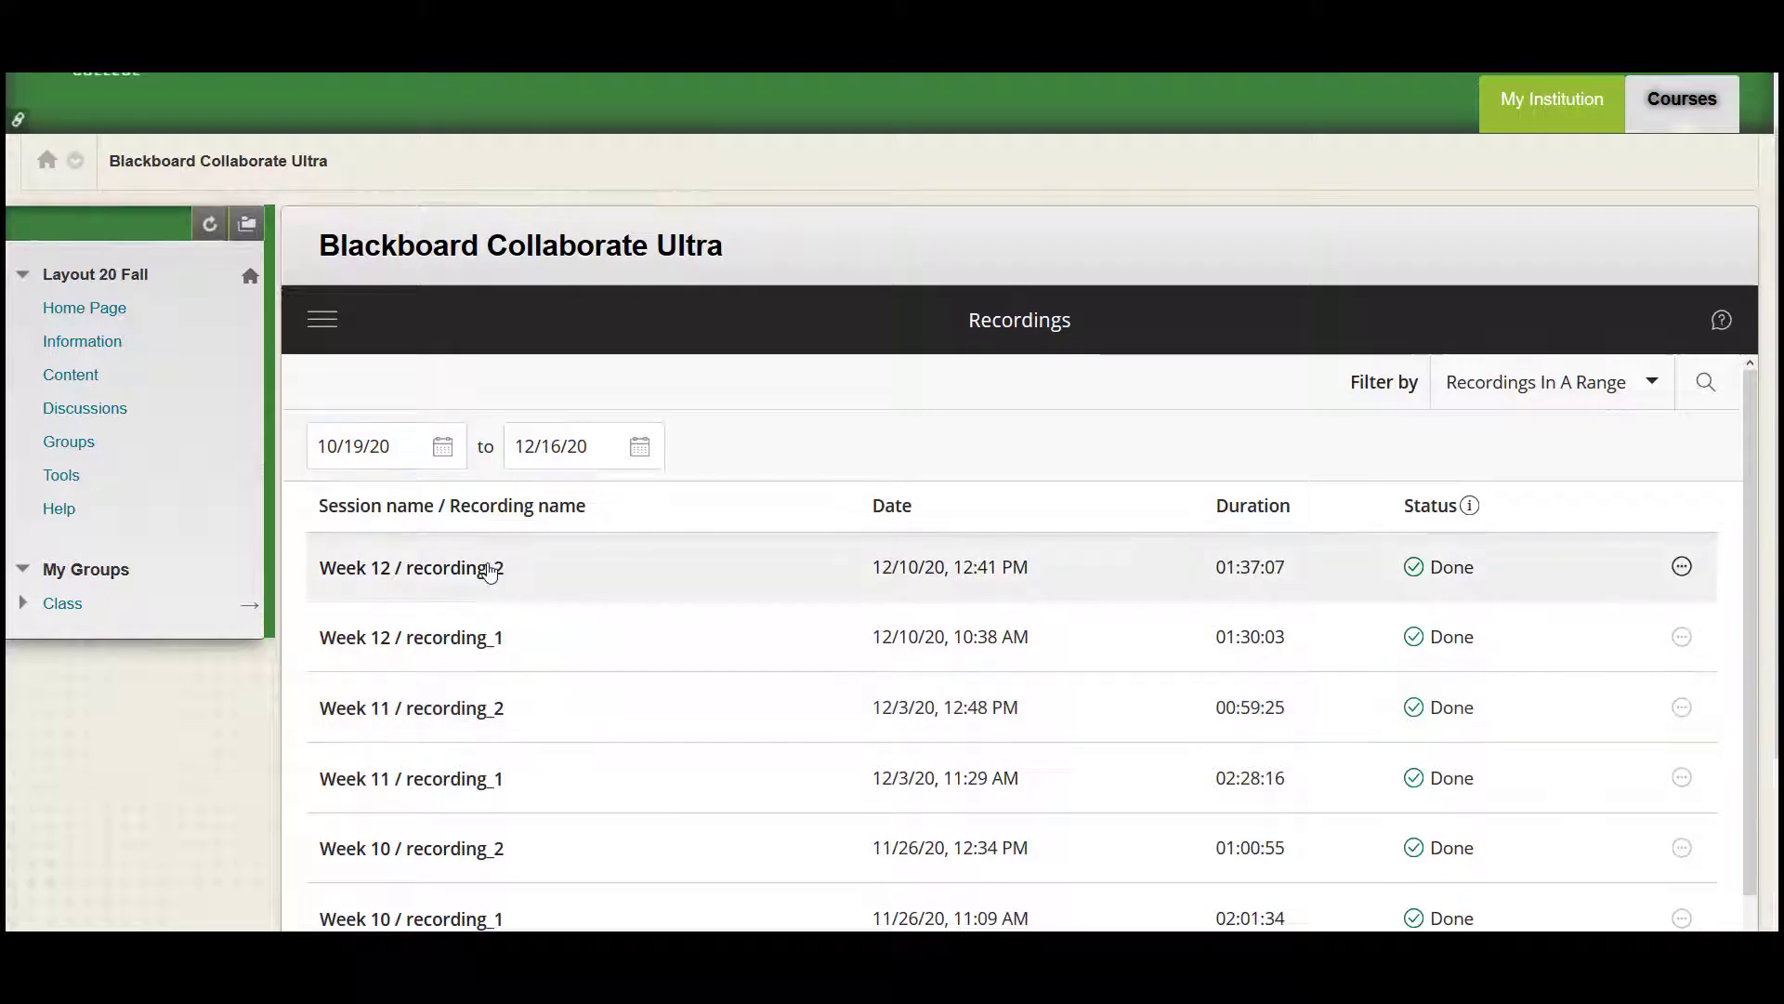
# Choose Watch now for the Week 12 / recording_2 recording
pyautogui.click(493, 569)
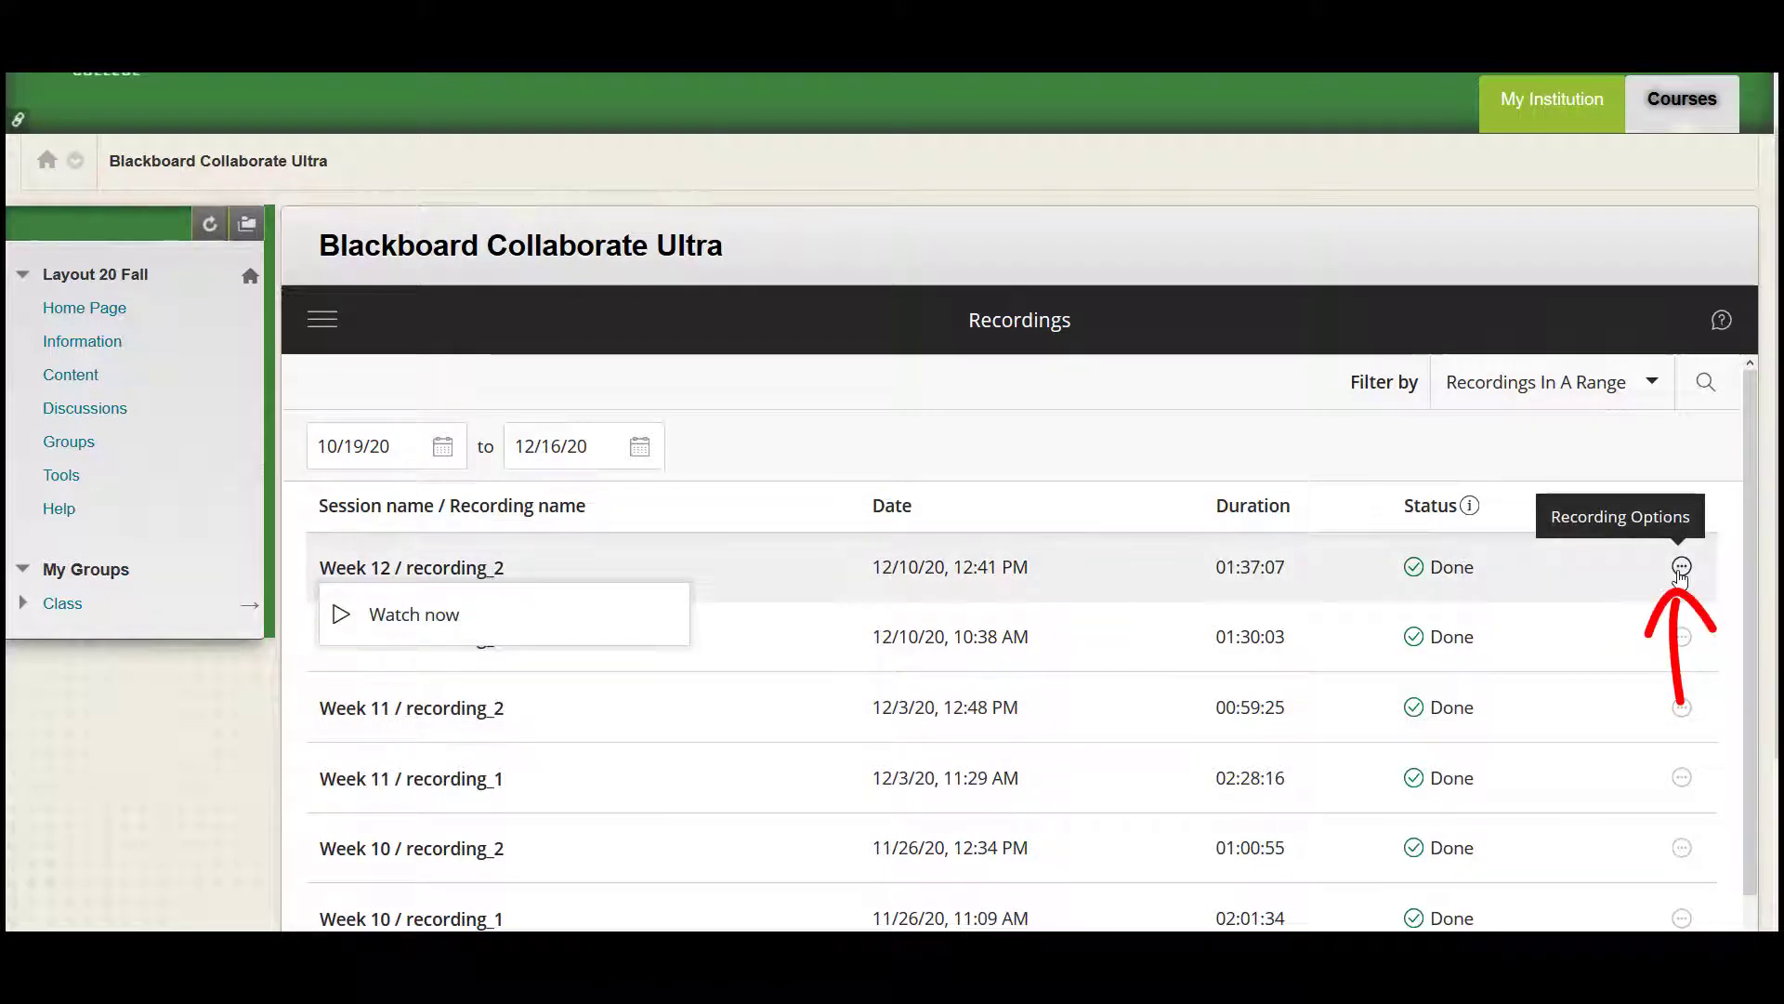
pyautogui.click(1682, 569)
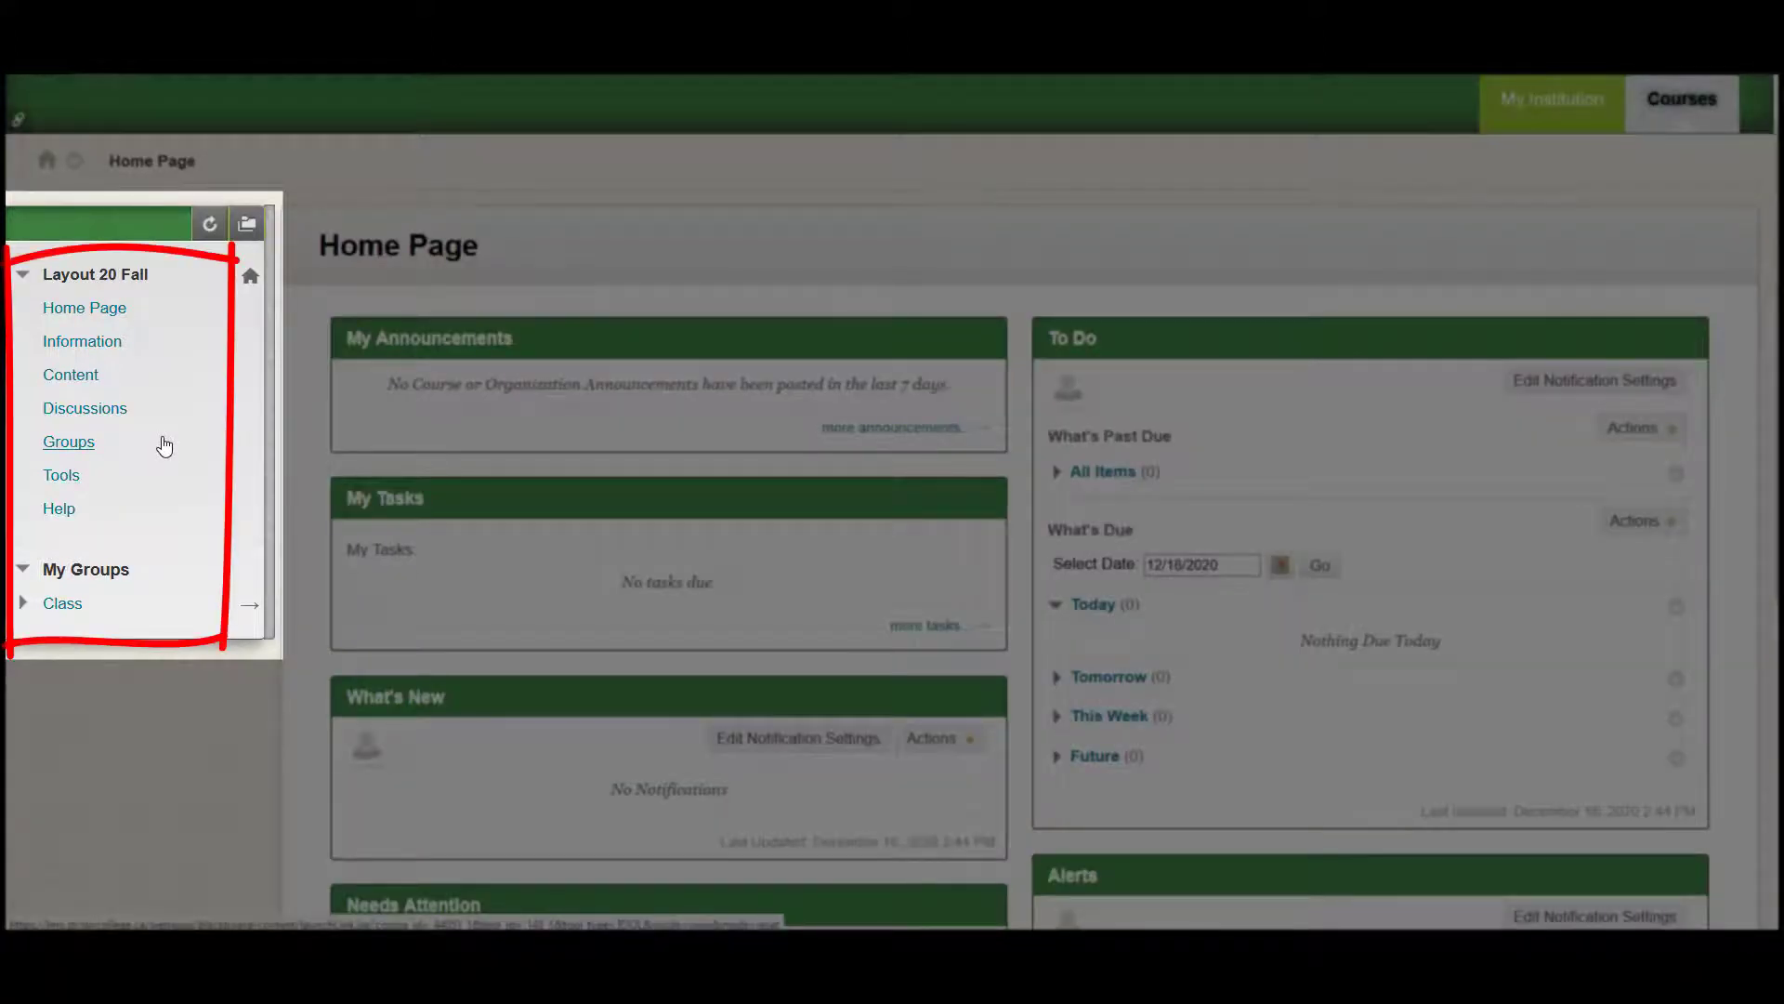
# Open Assignment 1 from Content and review its Attach Files and Comments areas
pyautogui.click(89, 376)
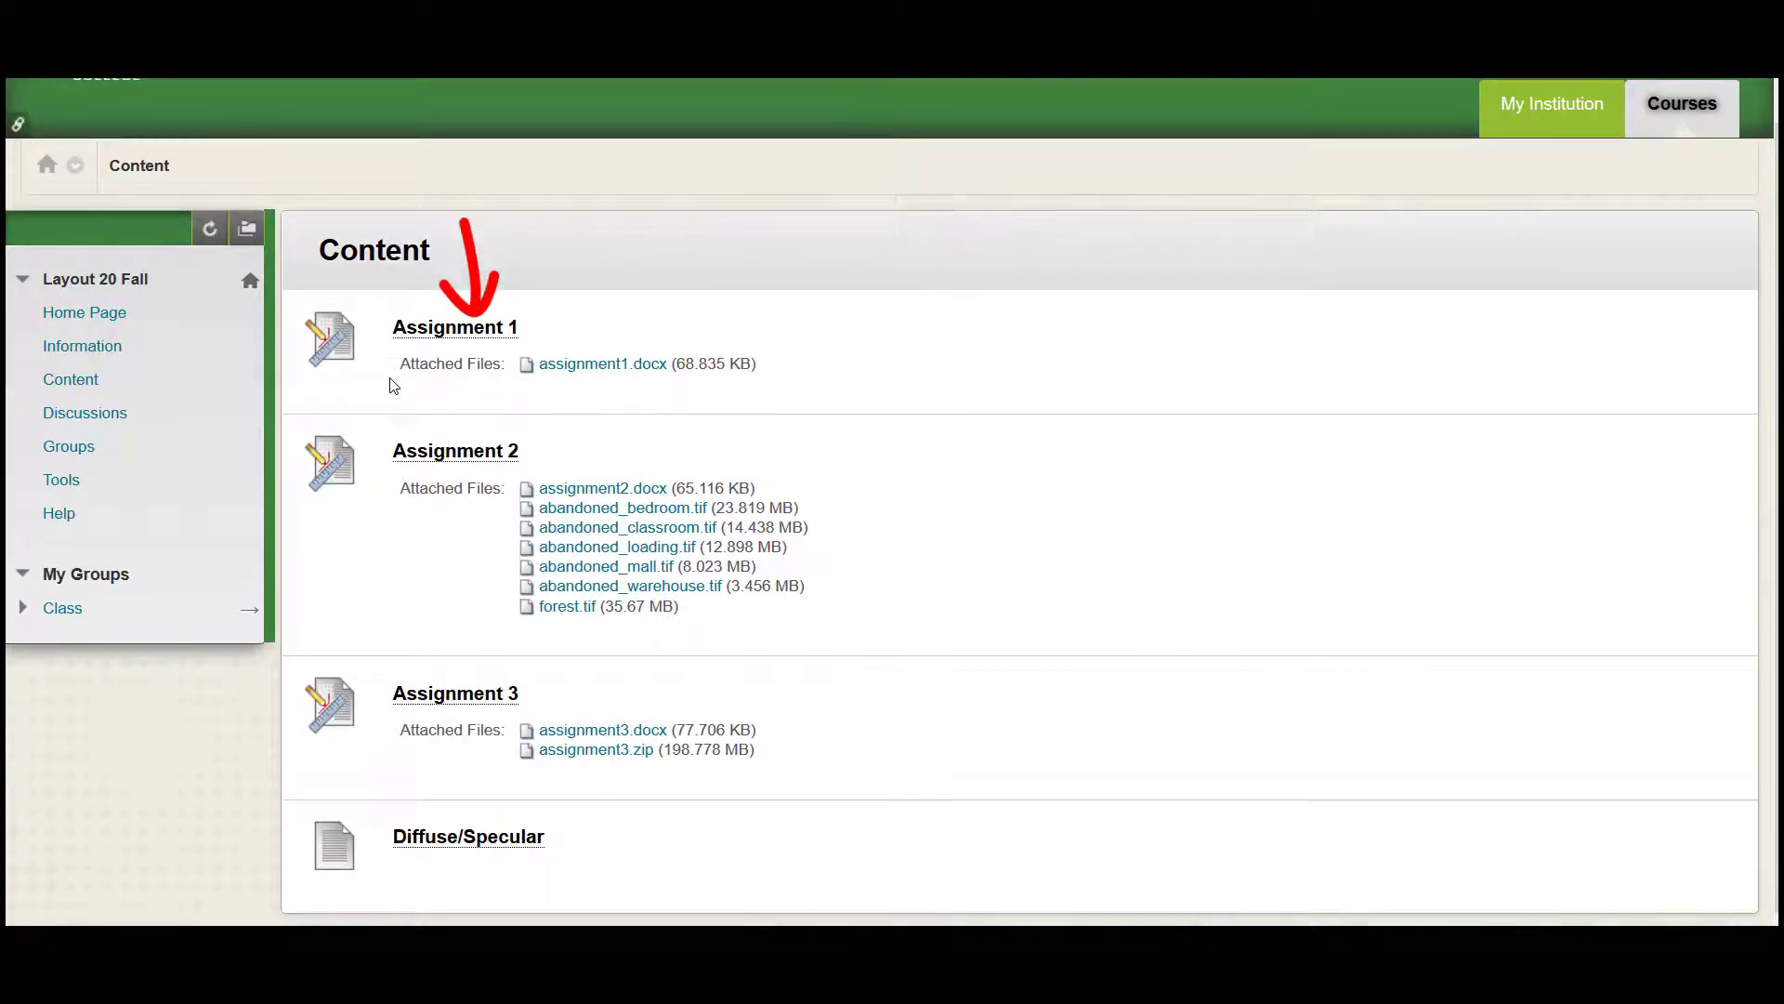
pyautogui.click(425, 331)
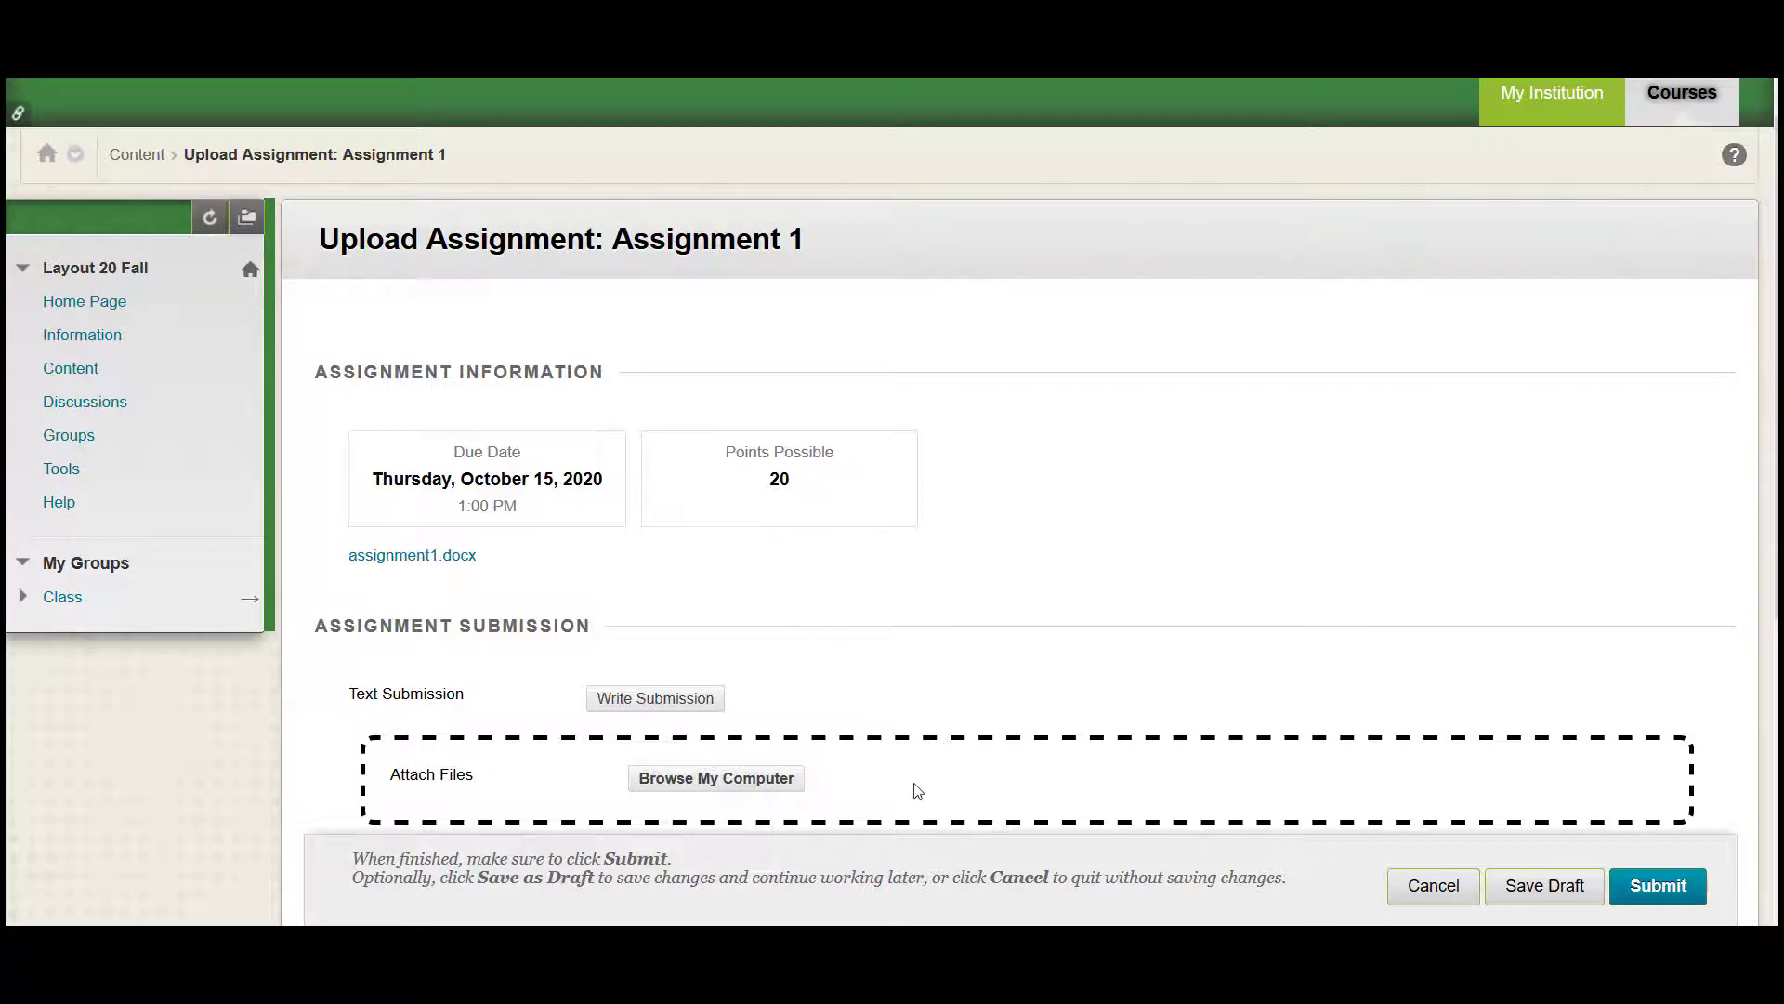
pyautogui.scroll(-5, 918, 789)
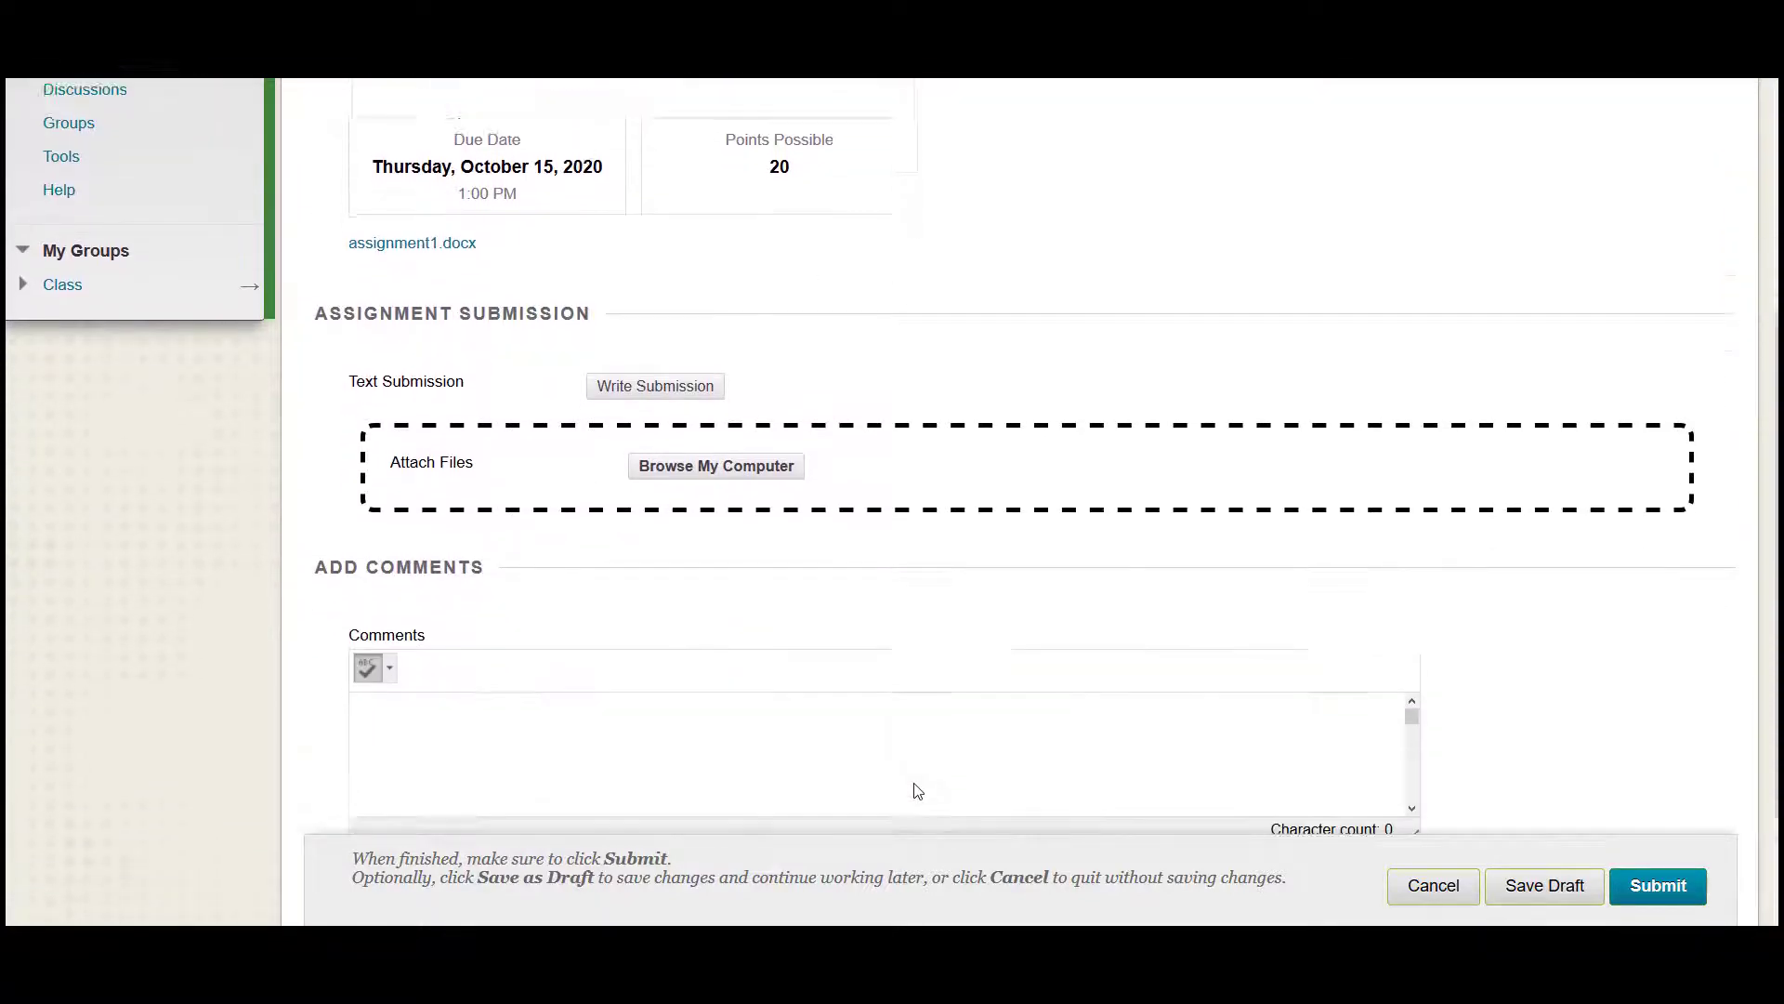
pyautogui.scroll(-1, 1111, 701)
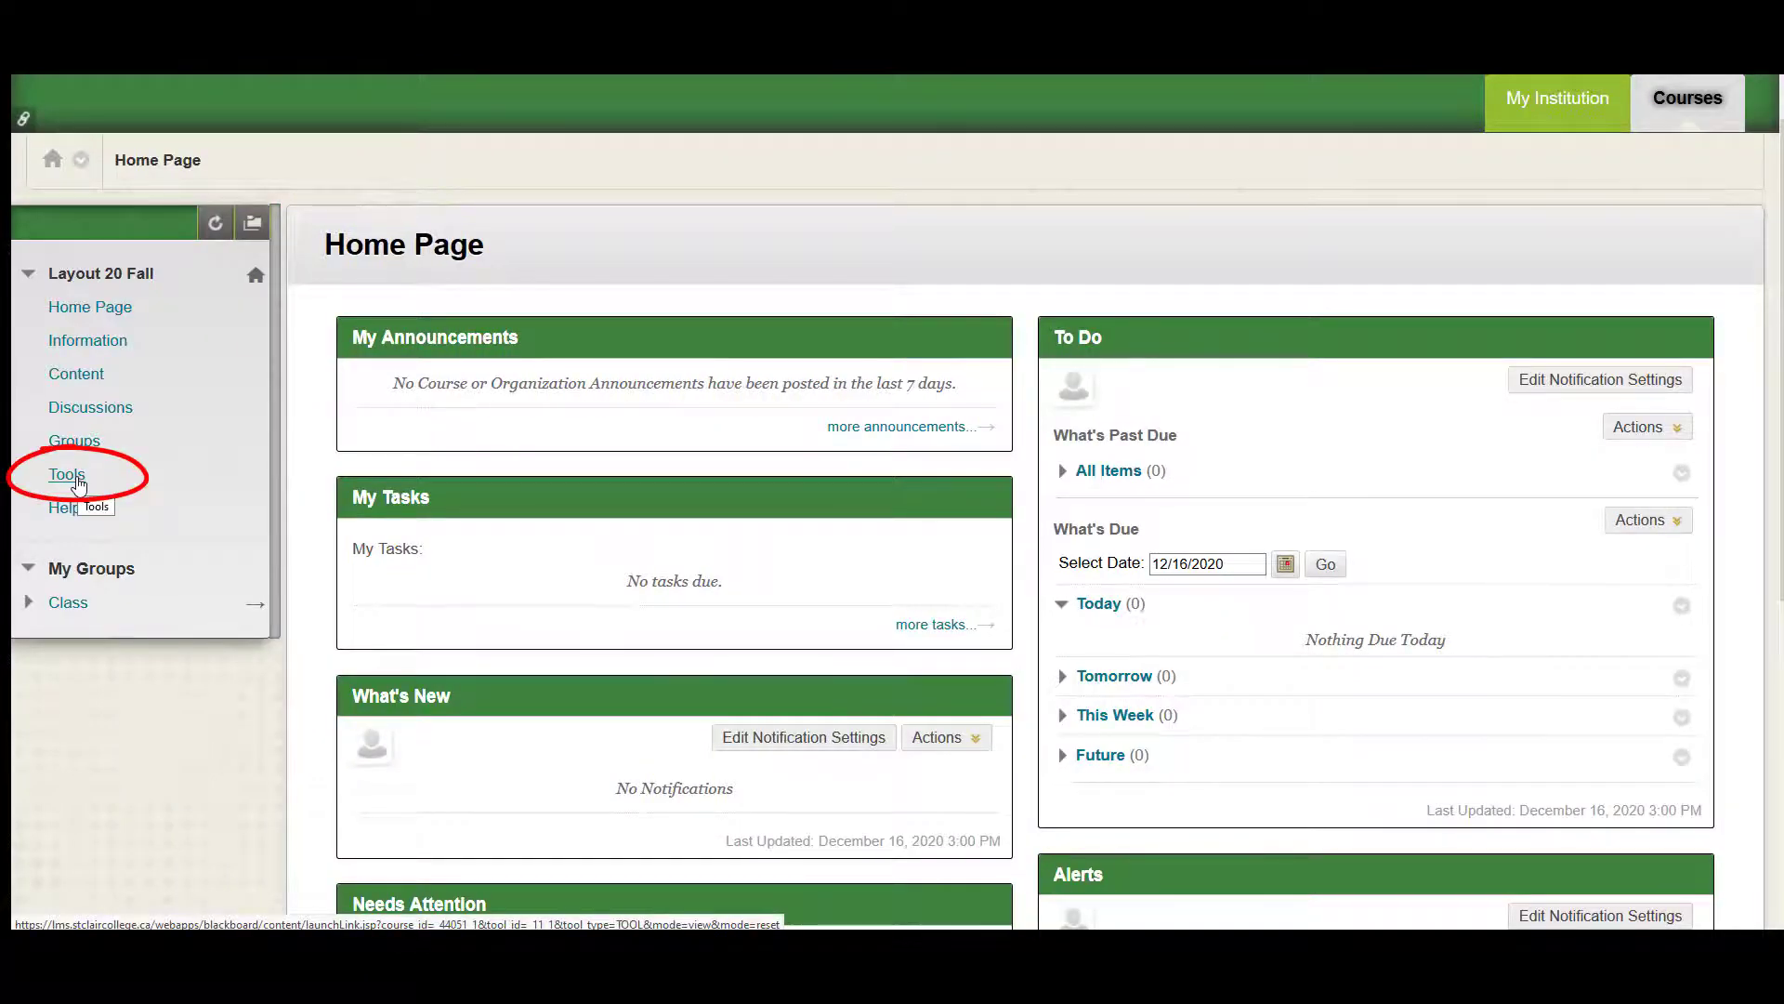
# View My Grades, then bring up the recently visited courses list
pyautogui.click(67, 474)
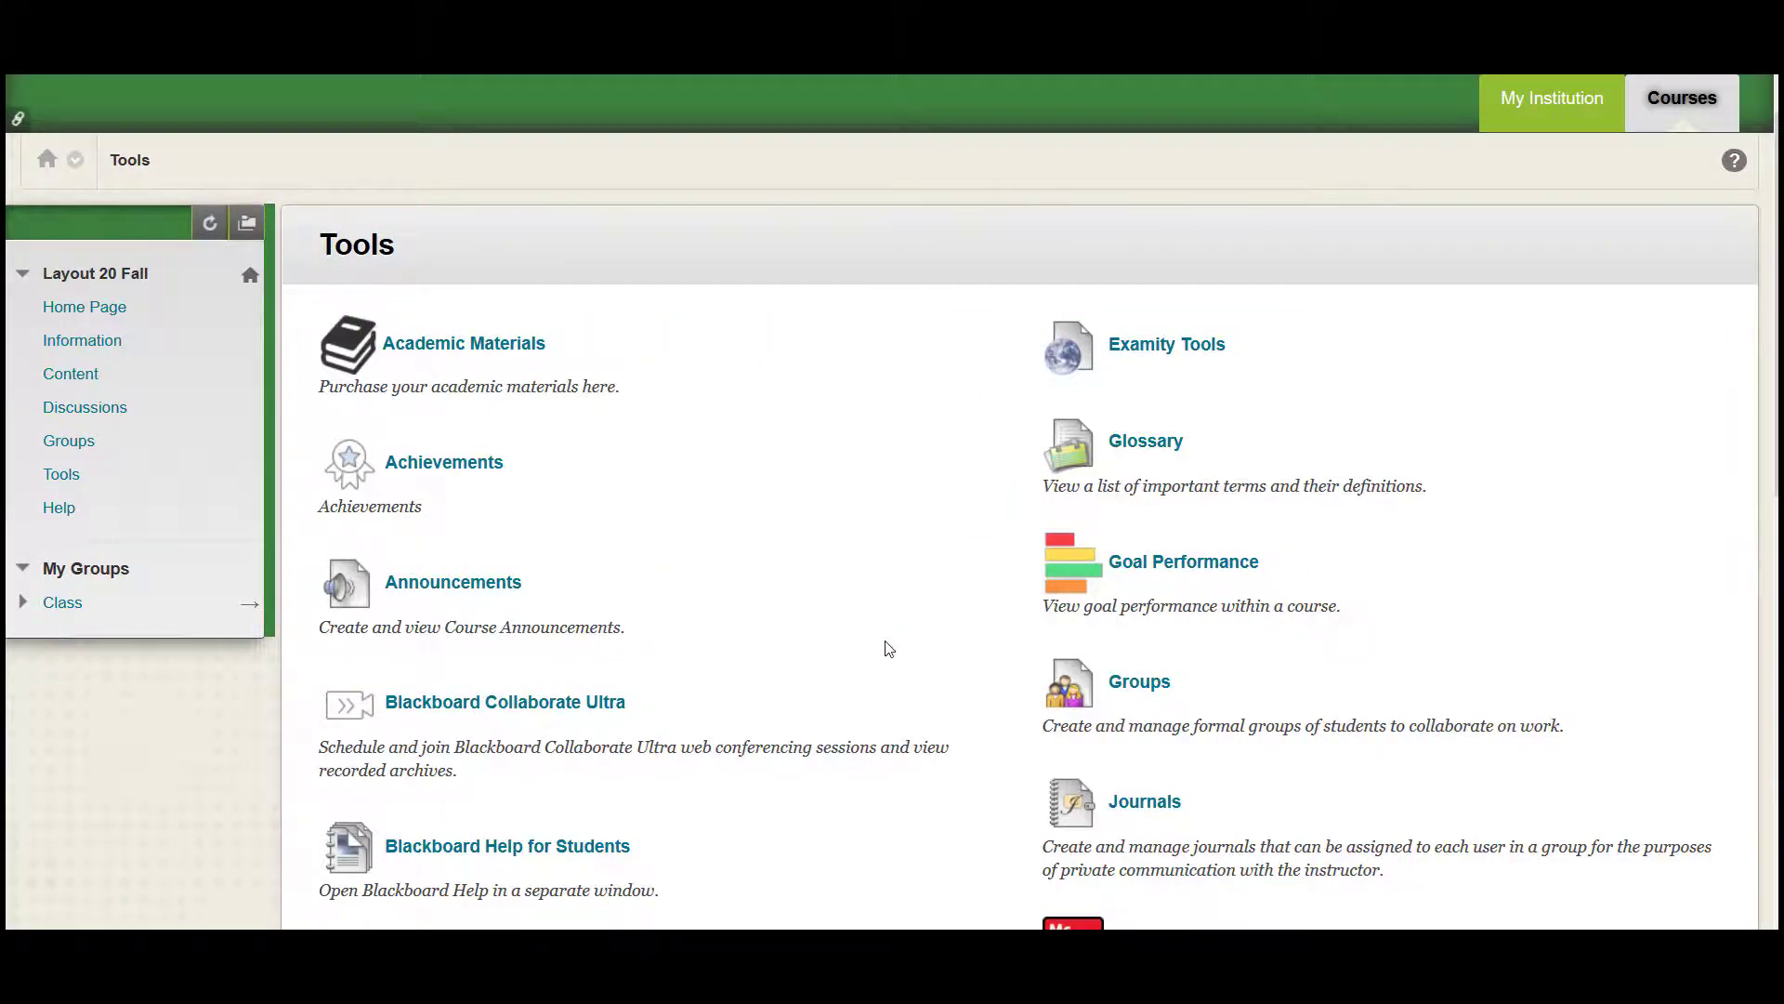
pyautogui.scroll(-4, 1026, 711)
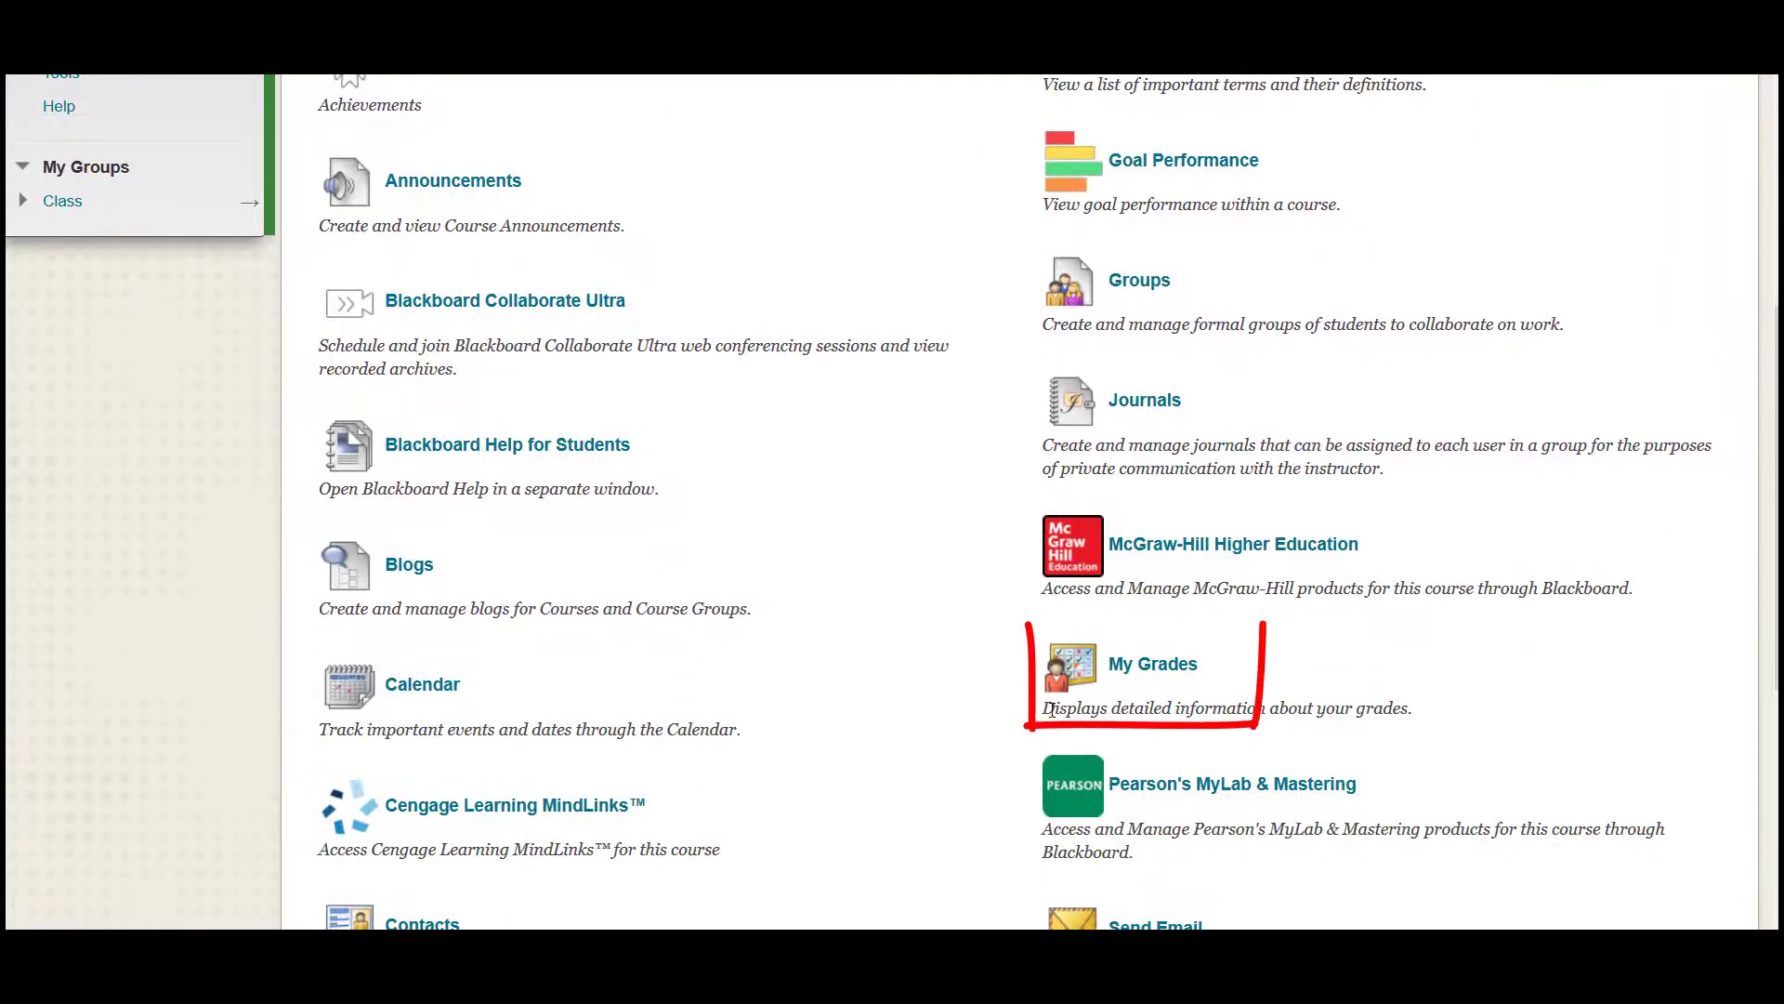
pyautogui.click(1145, 665)
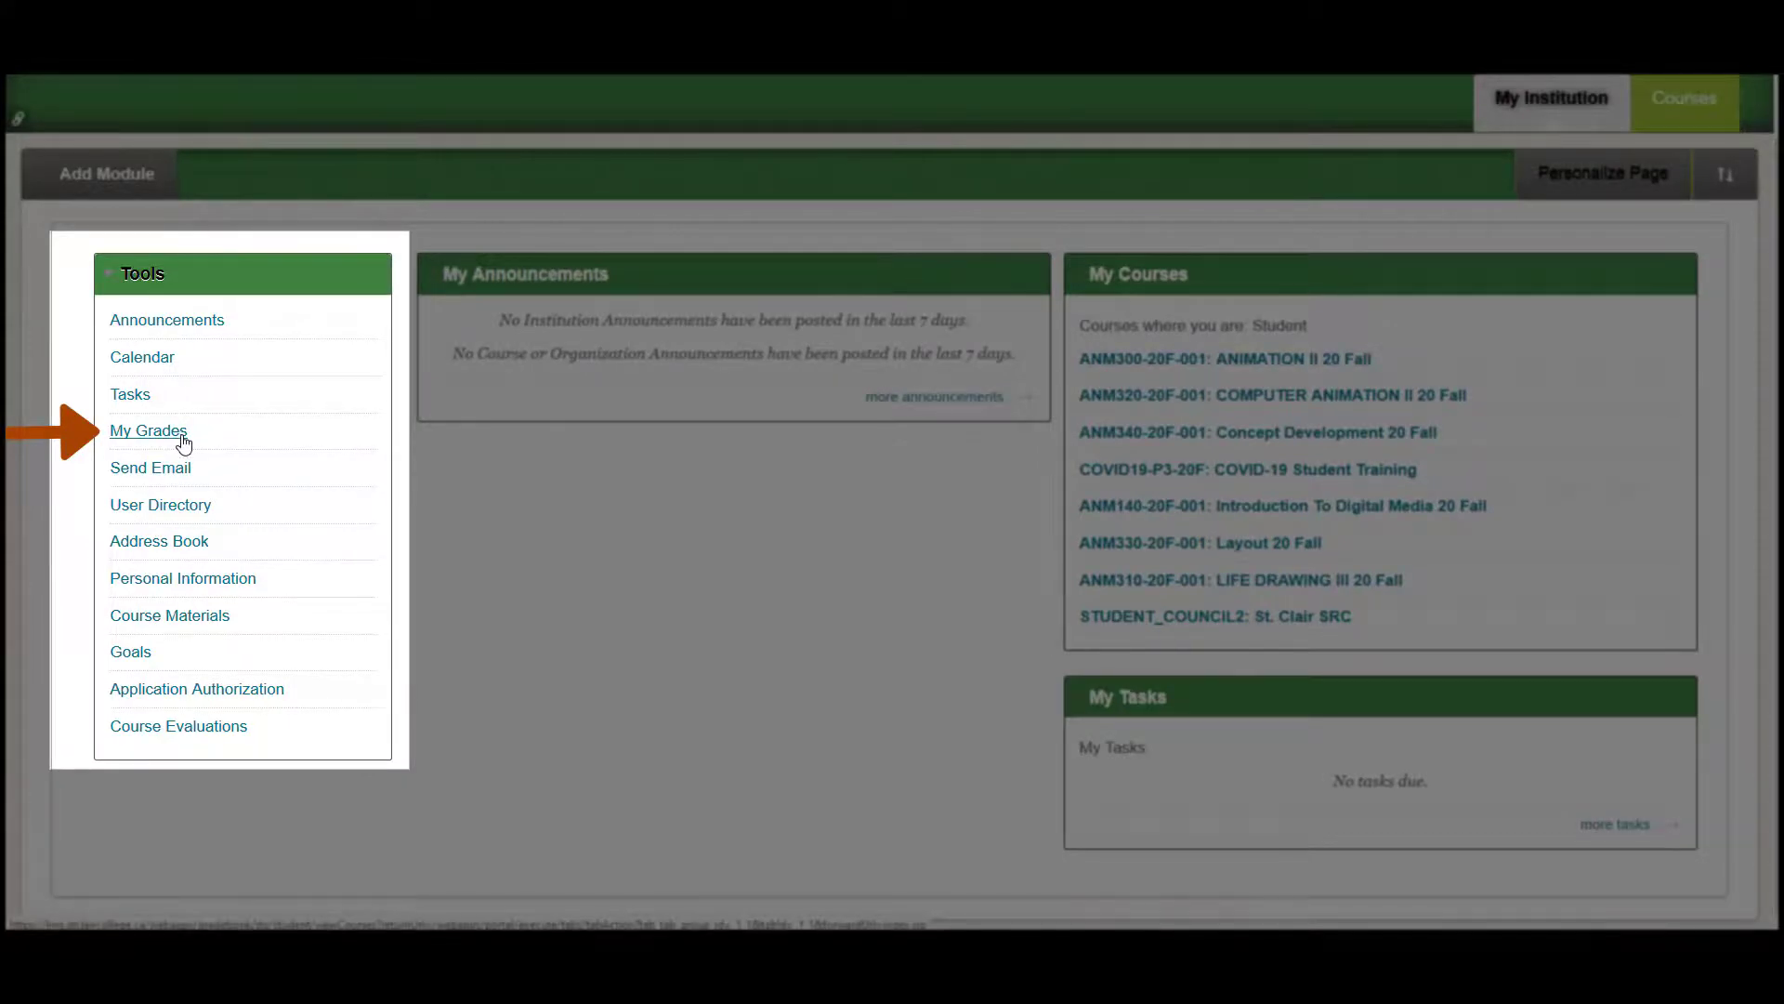
pyautogui.click(182, 437)
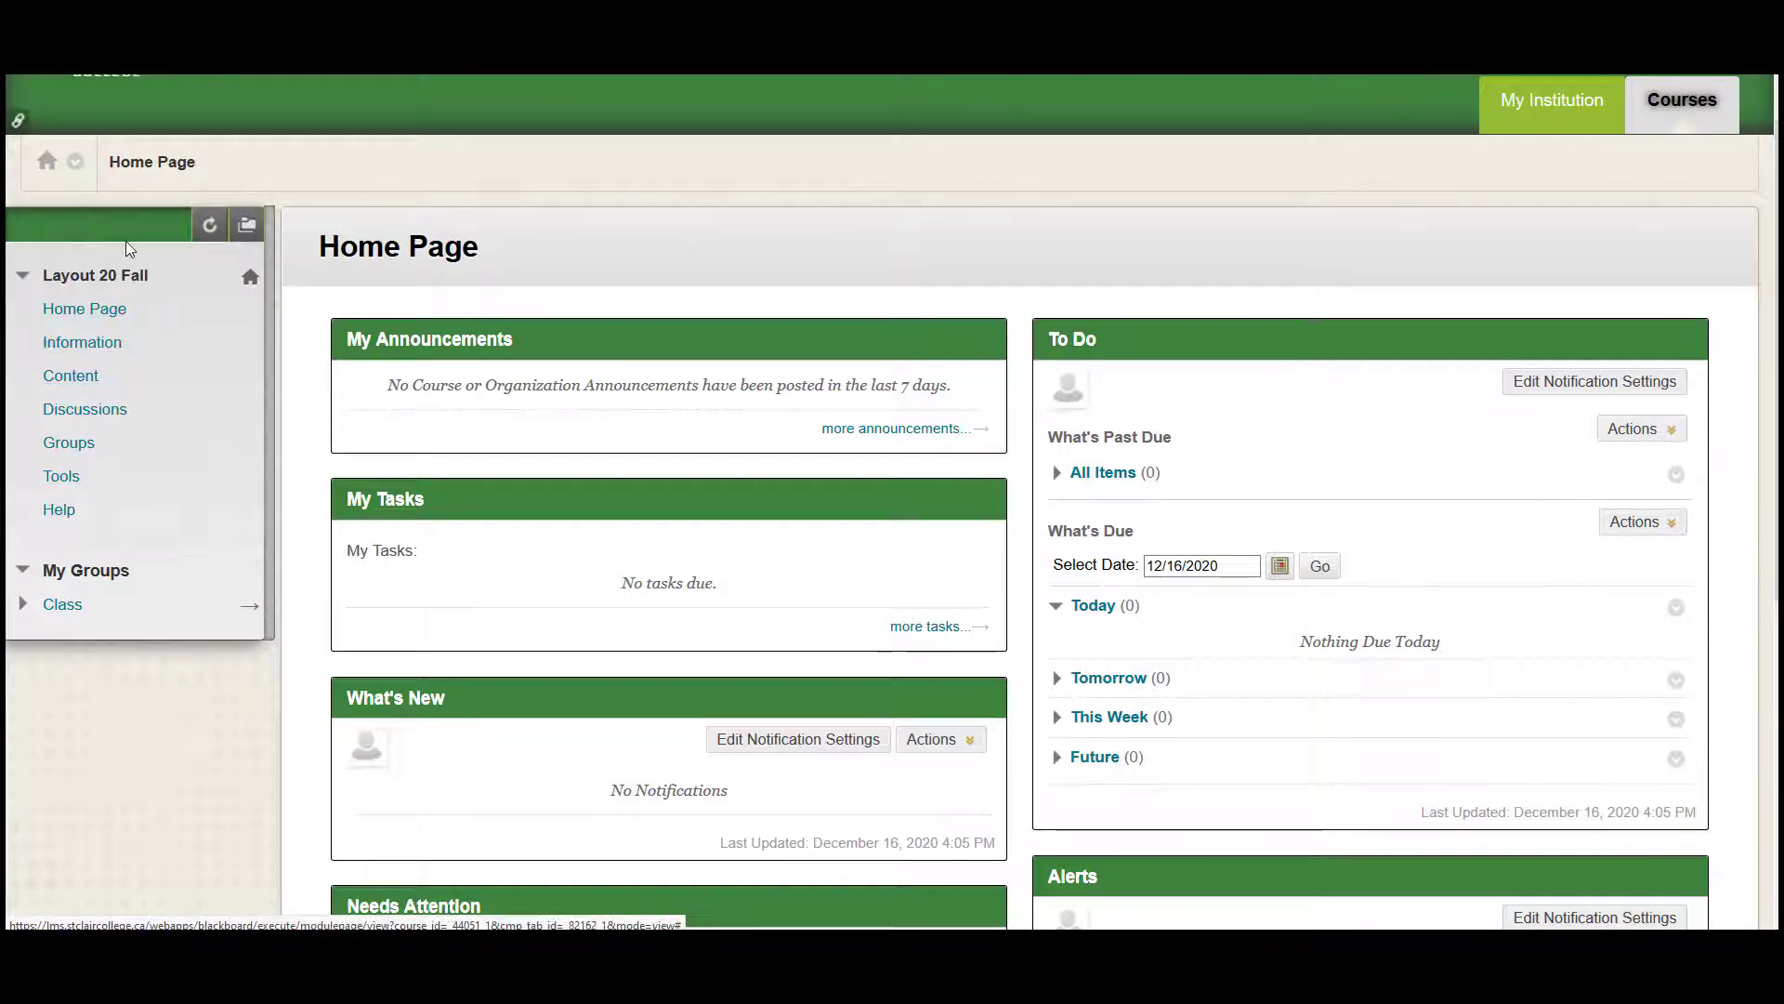
pyautogui.click(77, 171)
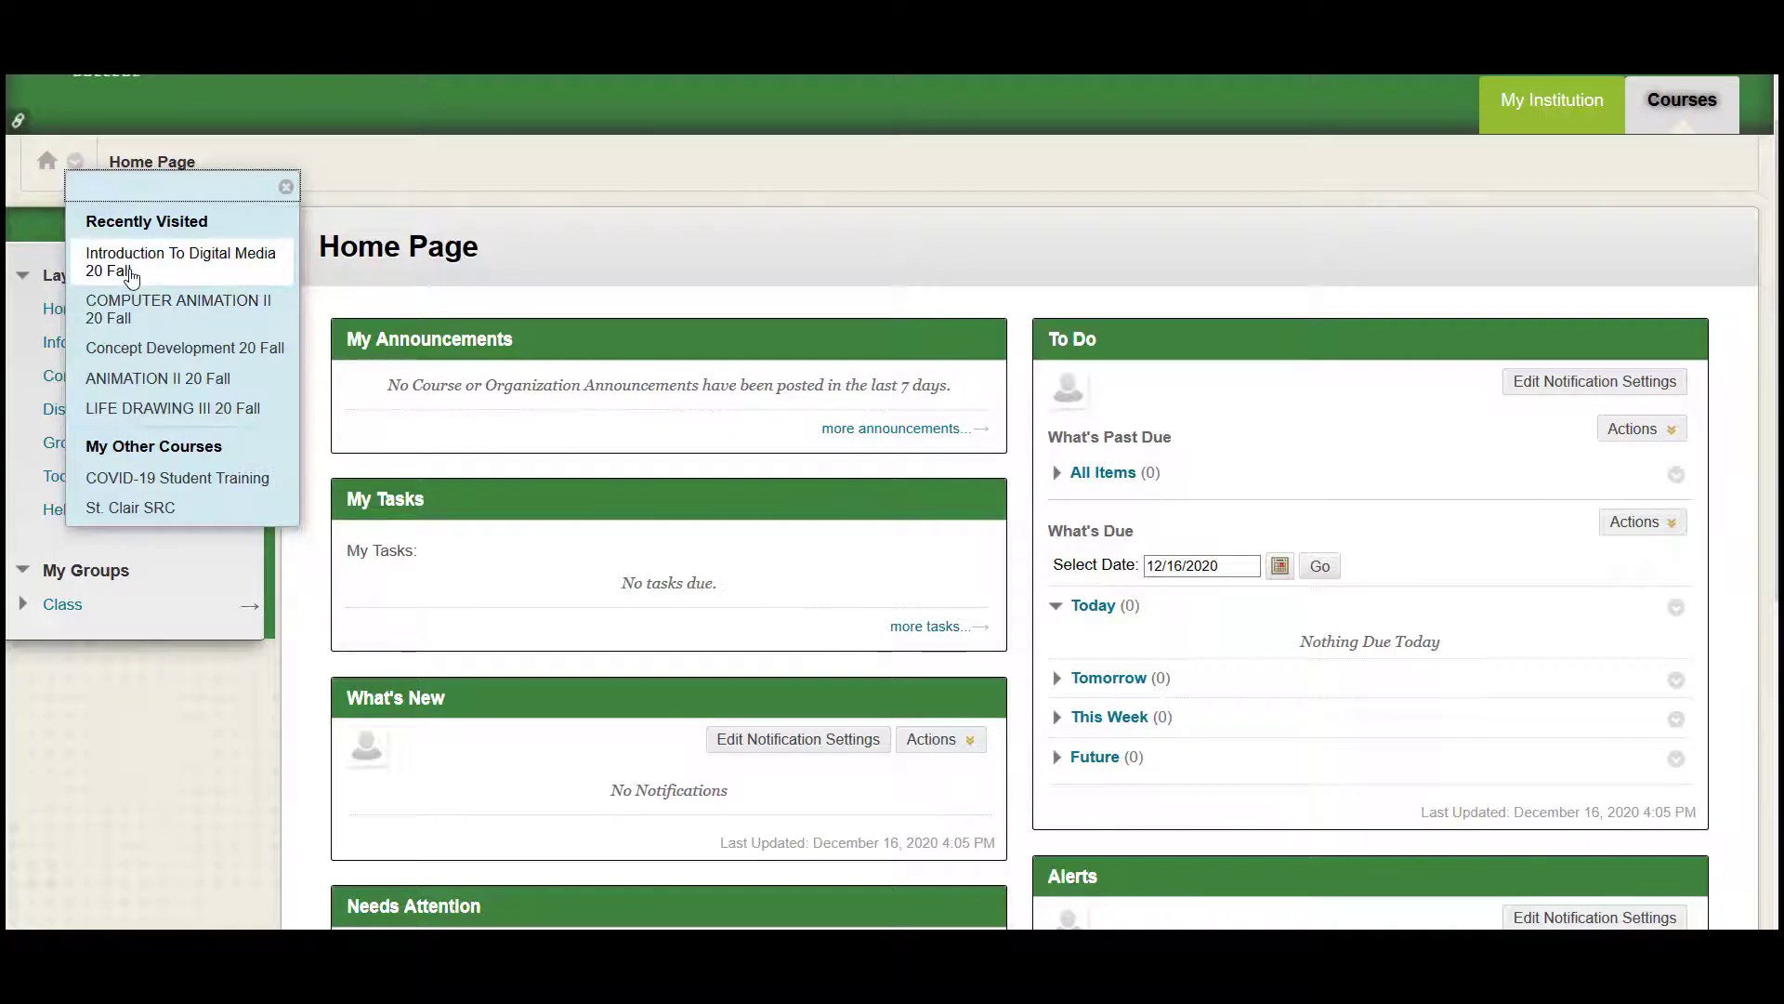
# View the full Courses list, then move to the My Institution tab
pyautogui.click(1666, 113)
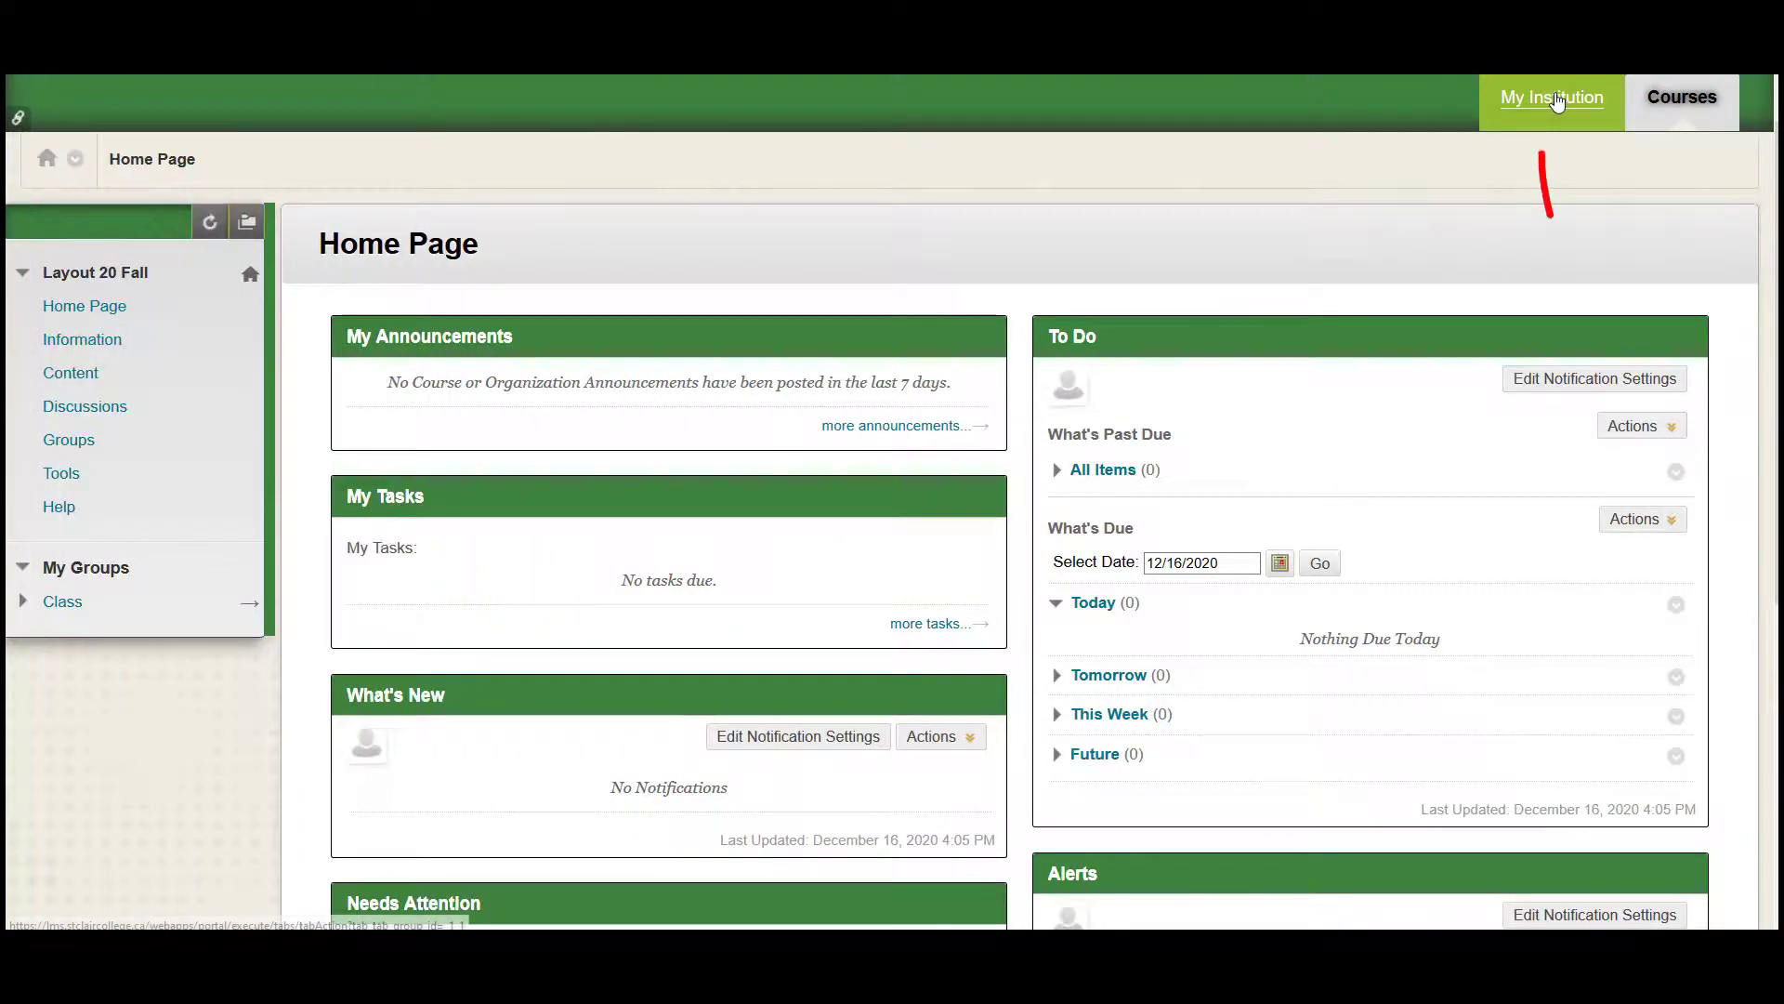
pyautogui.click(1557, 100)
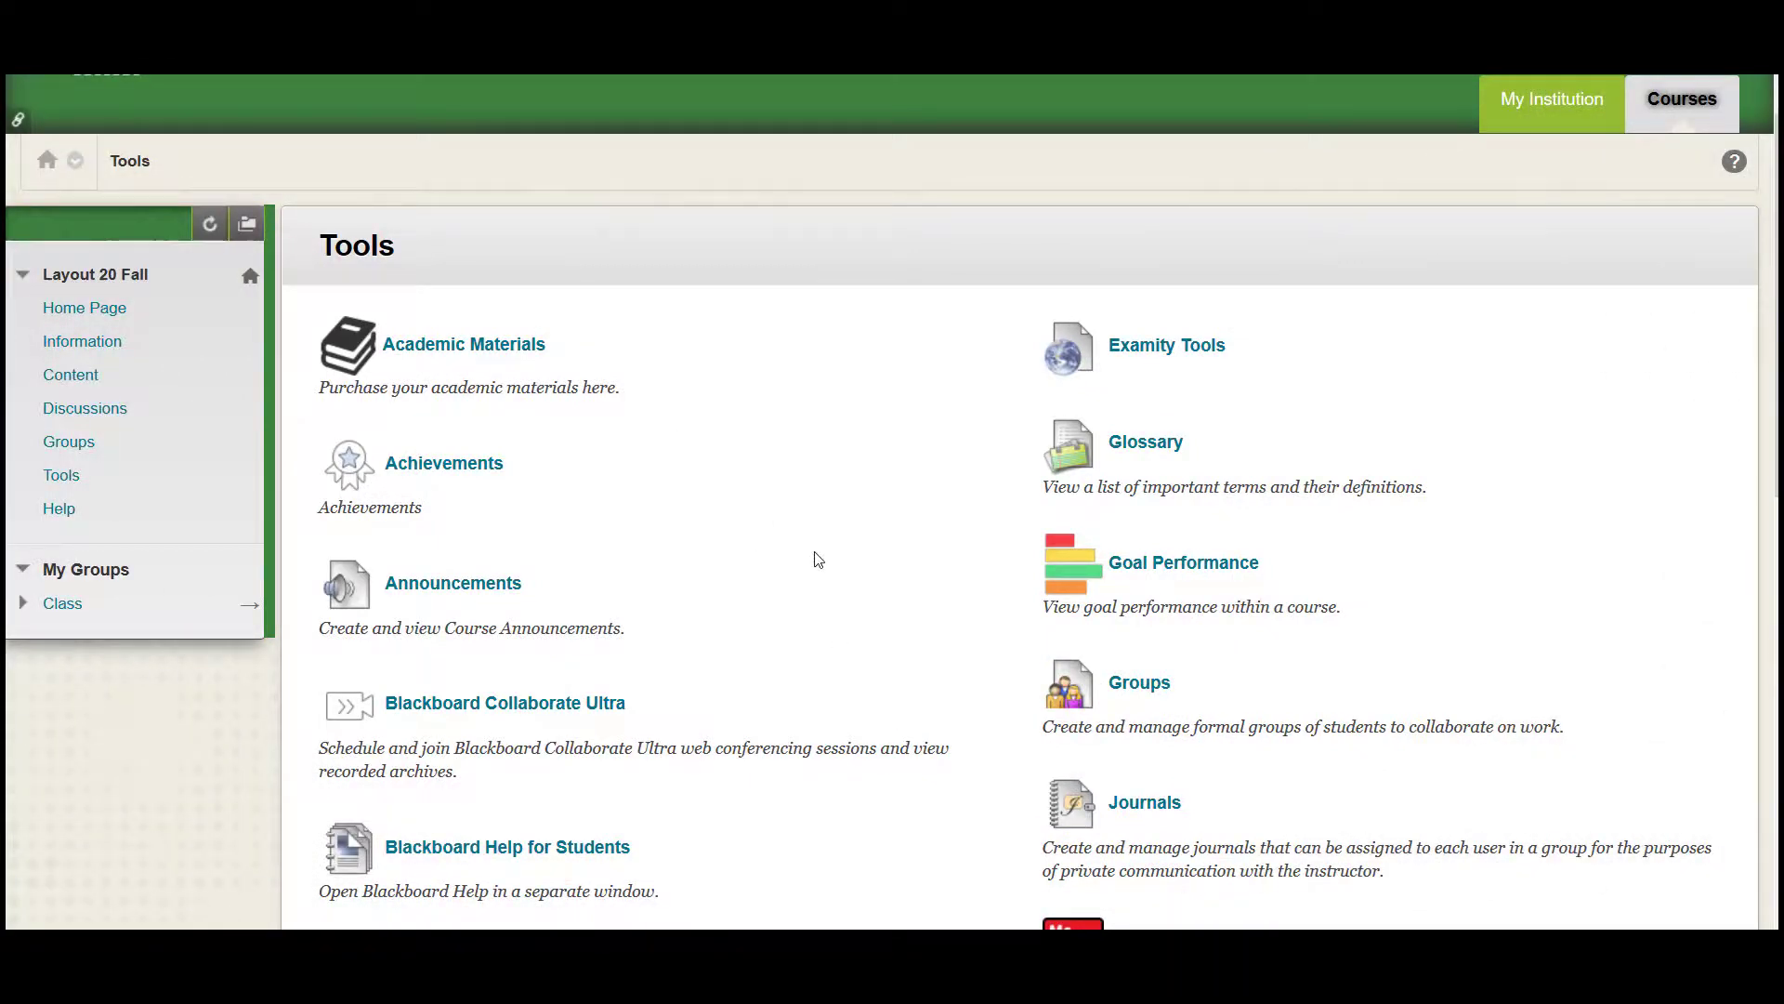
# Start a Send Email message addressed to All Instructor Users
pyautogui.scroll(-6, 818, 559)
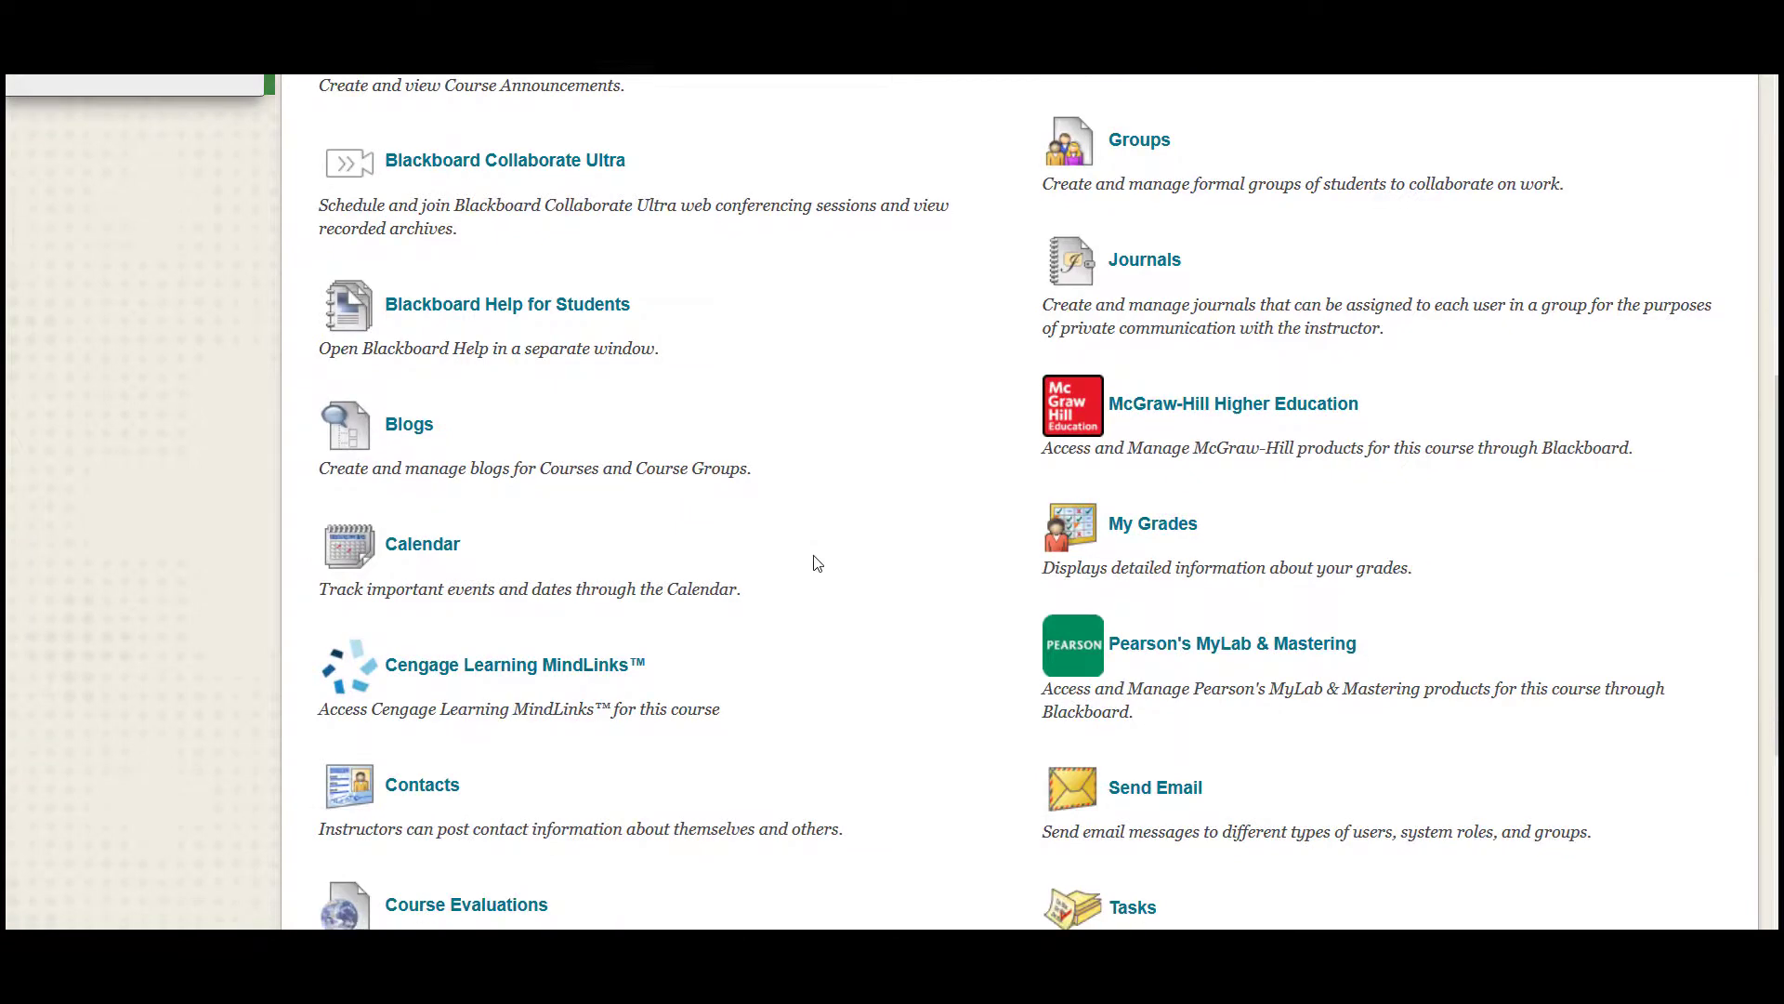
pyautogui.scroll(-3, 818, 560)
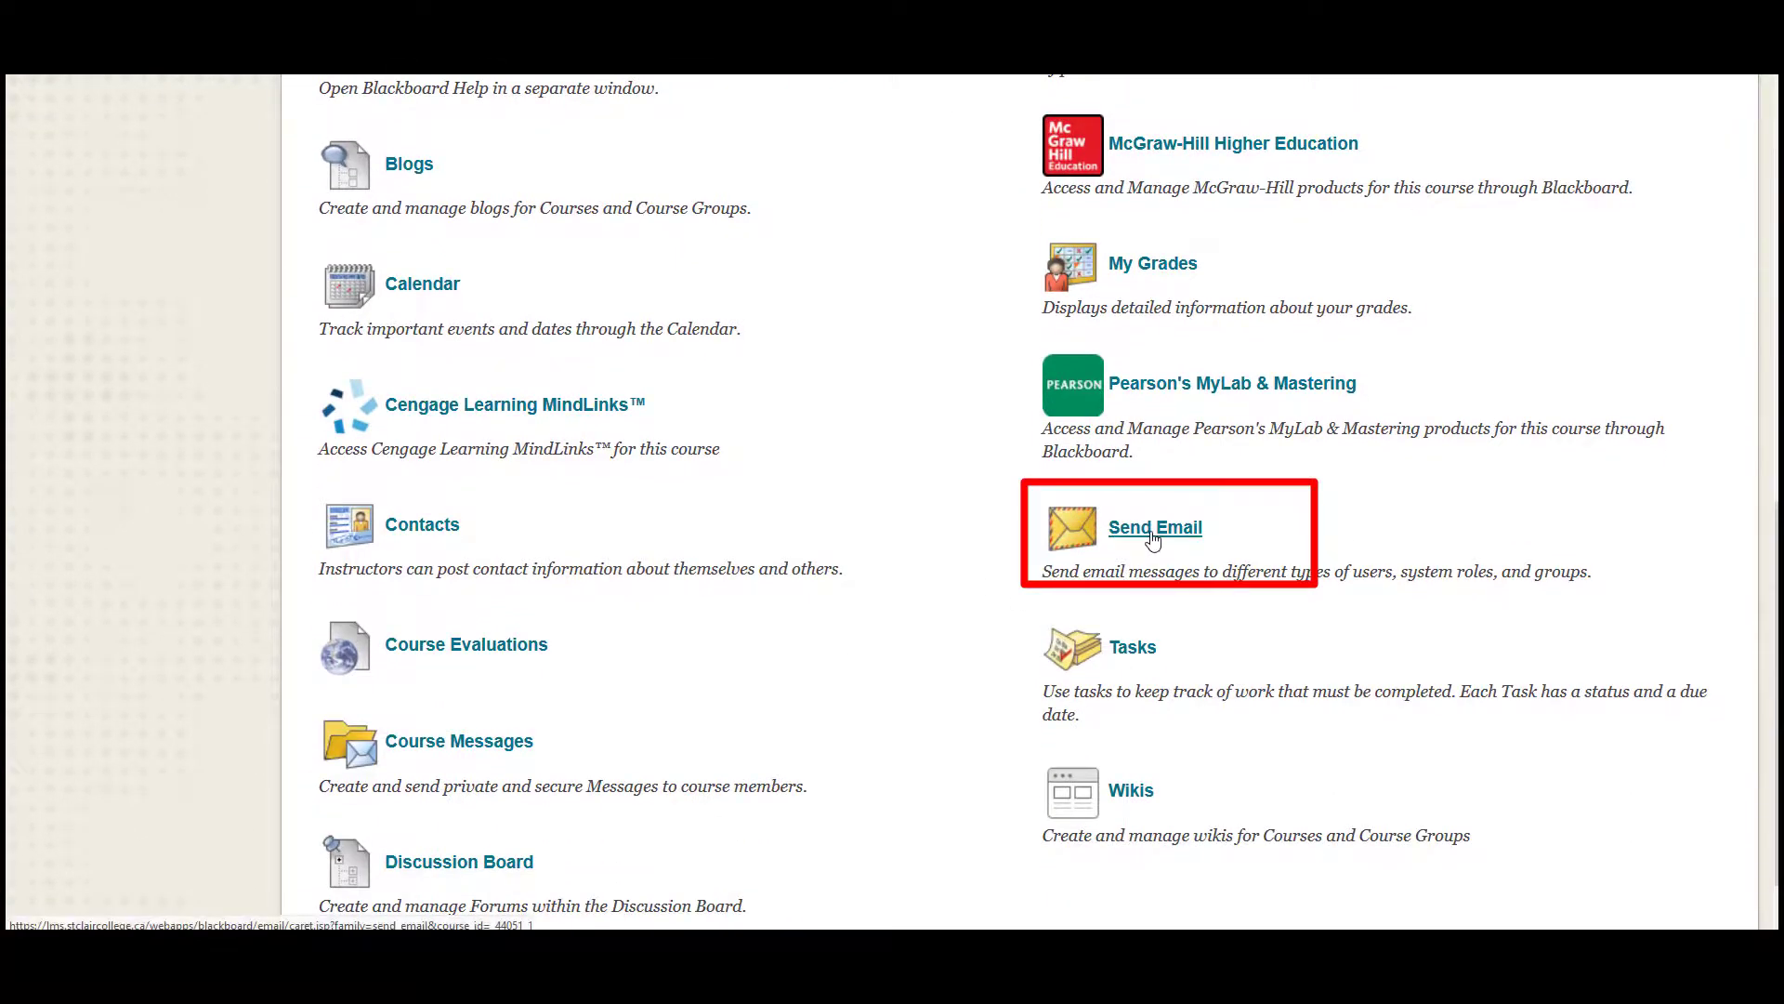
pyautogui.click(1153, 527)
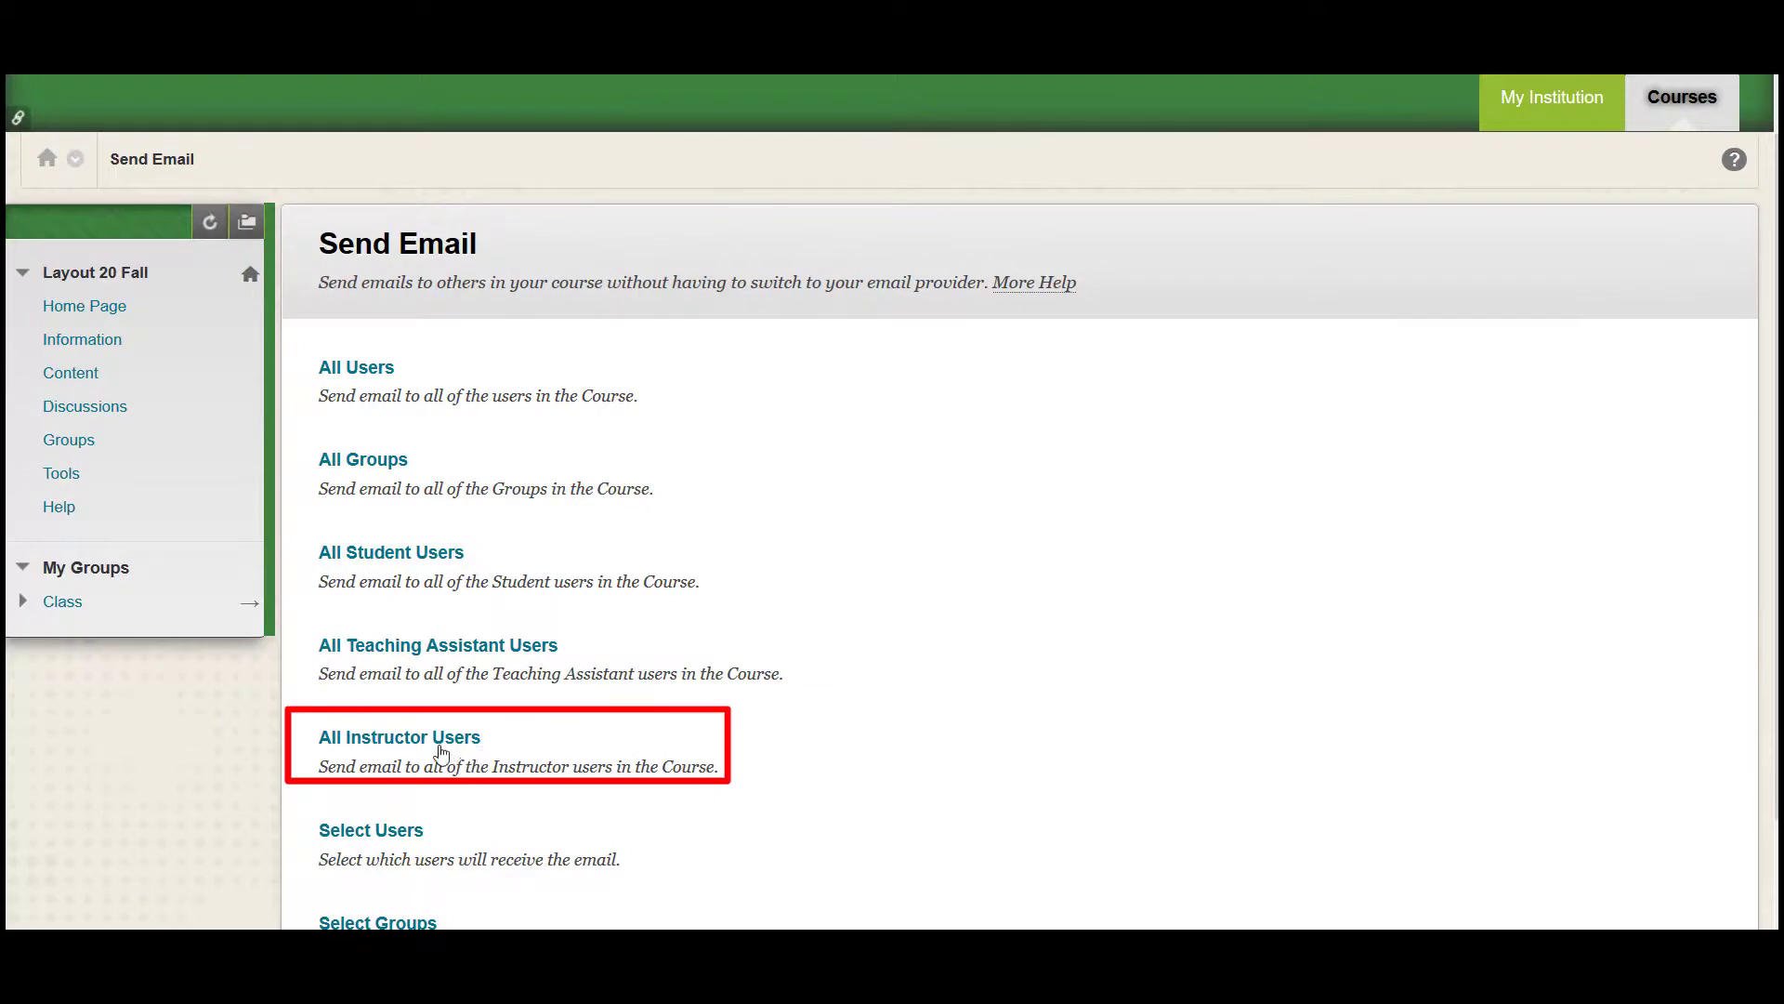
pyautogui.click(439, 743)
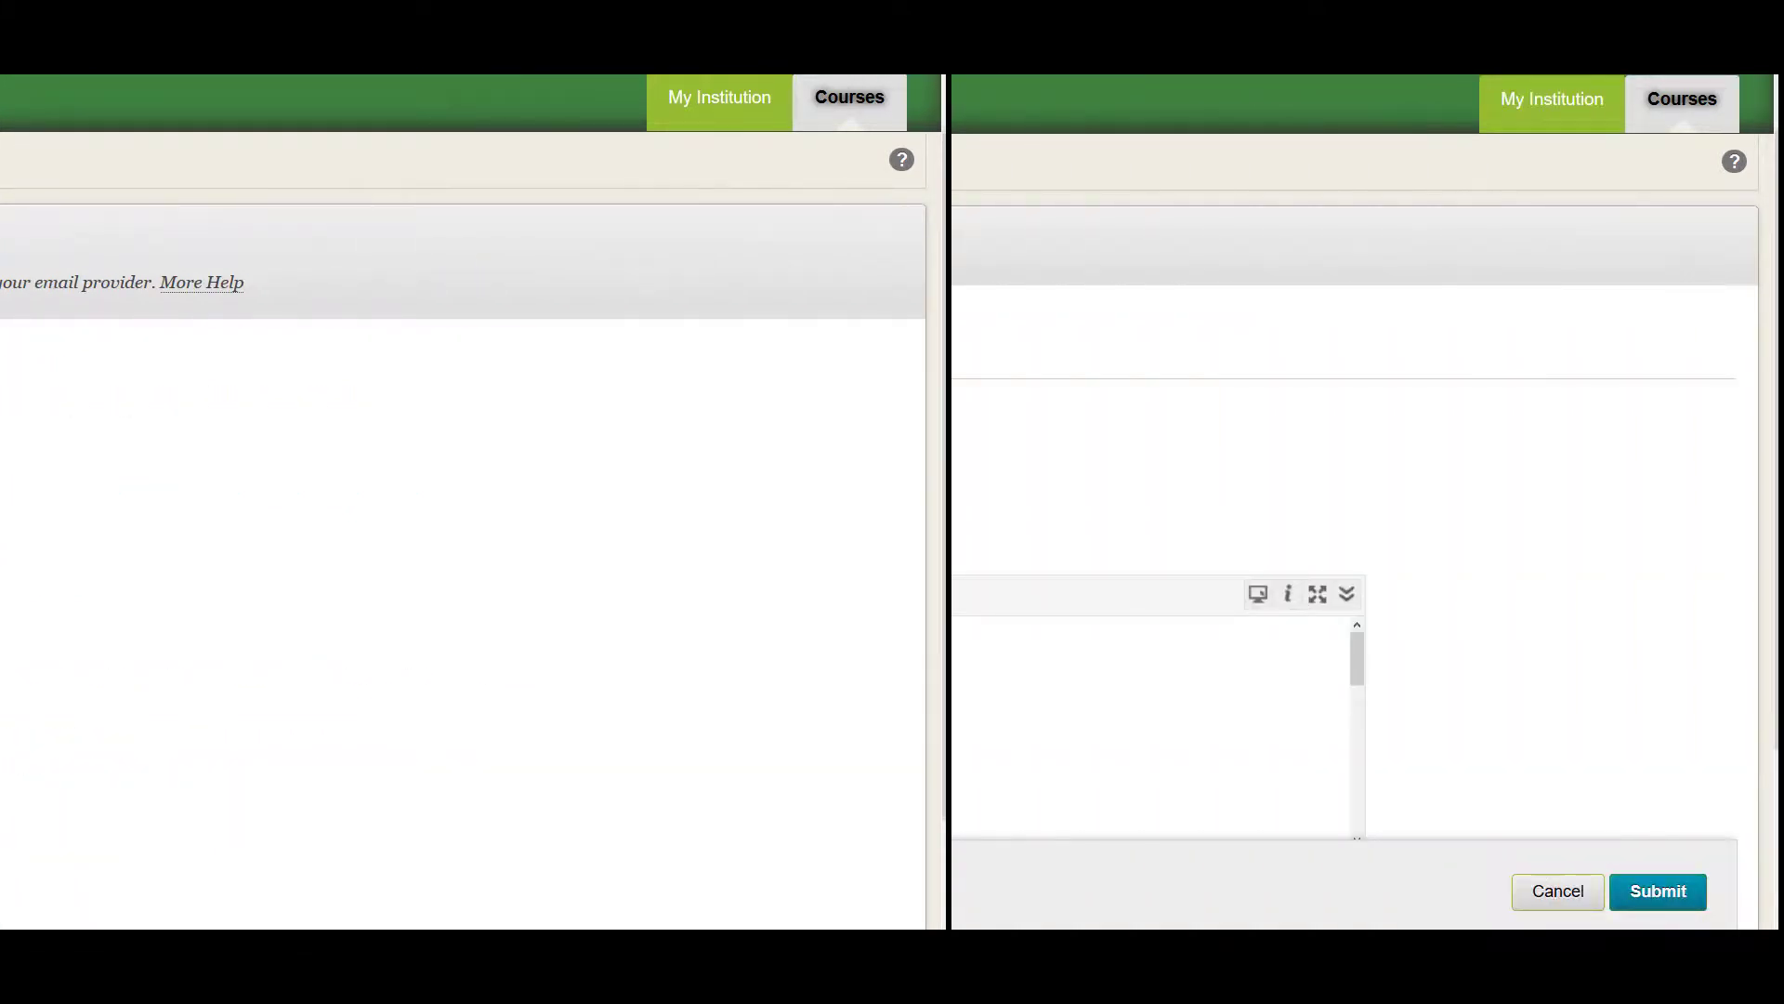